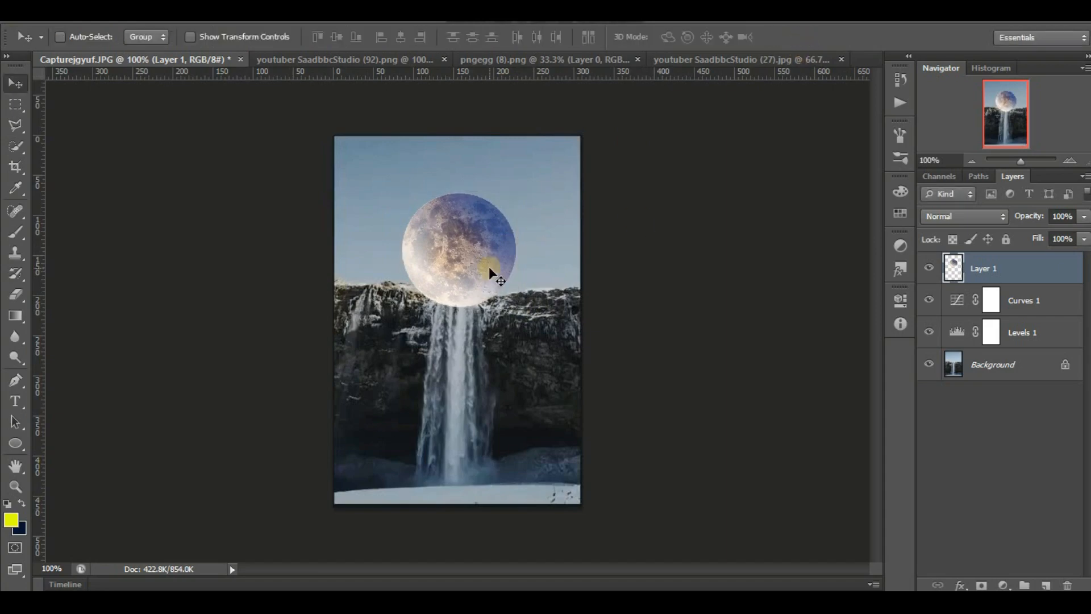
# Move the moon layer directly above the background and liquify its lower edge into long drips with a size 27 brush.
pyautogui.moveTo(984, 268); pyautogui.dragTo(1031, 344)
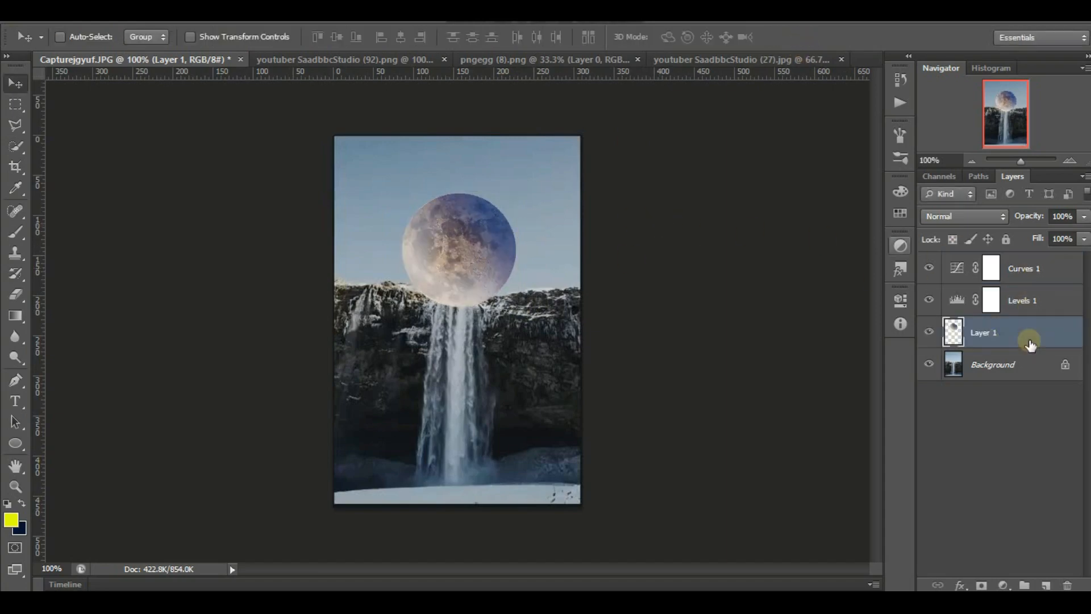
pyautogui.click(258, 18)
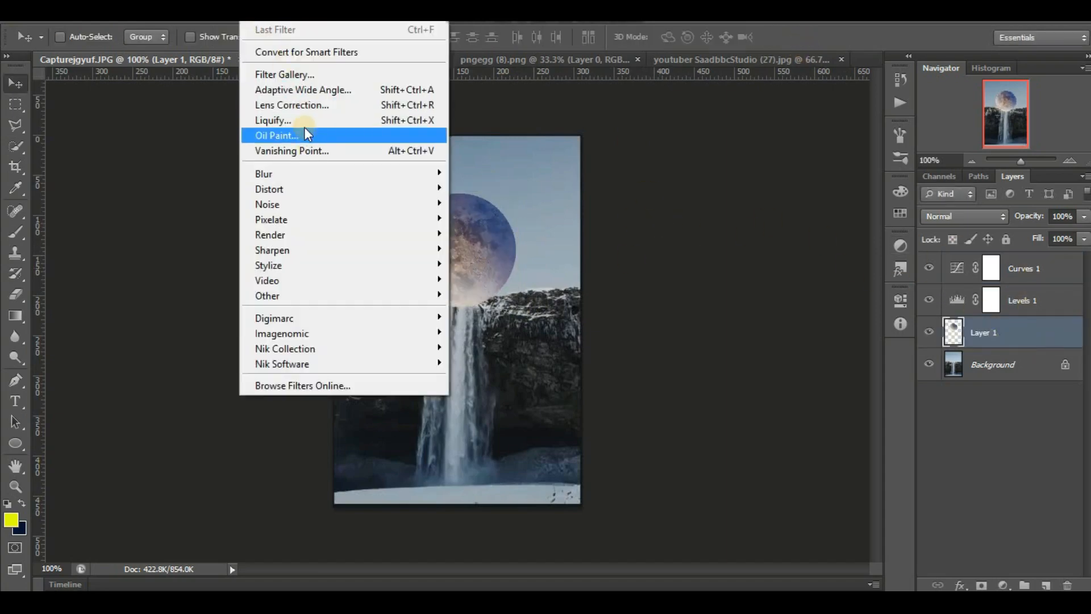
pyautogui.click(358, 116)
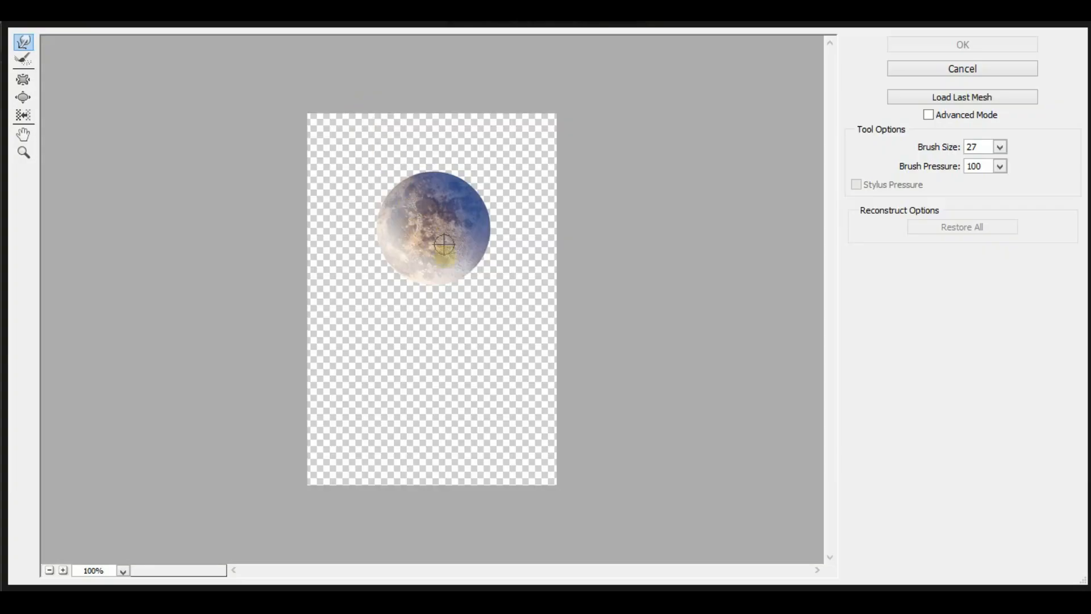
pyautogui.moveTo(444, 244); pyautogui.dragTo(441, 341)
pyautogui.moveTo(409, 263); pyautogui.dragTo(416, 356)
pyautogui.moveTo(409, 282)
pyautogui.mouseDown()
pyautogui.moveTo(409, 334)
pyautogui.moveTo(437, 277)
pyautogui.mouseUp()
pyautogui.moveTo(452, 350); pyautogui.dragTo(451, 302)
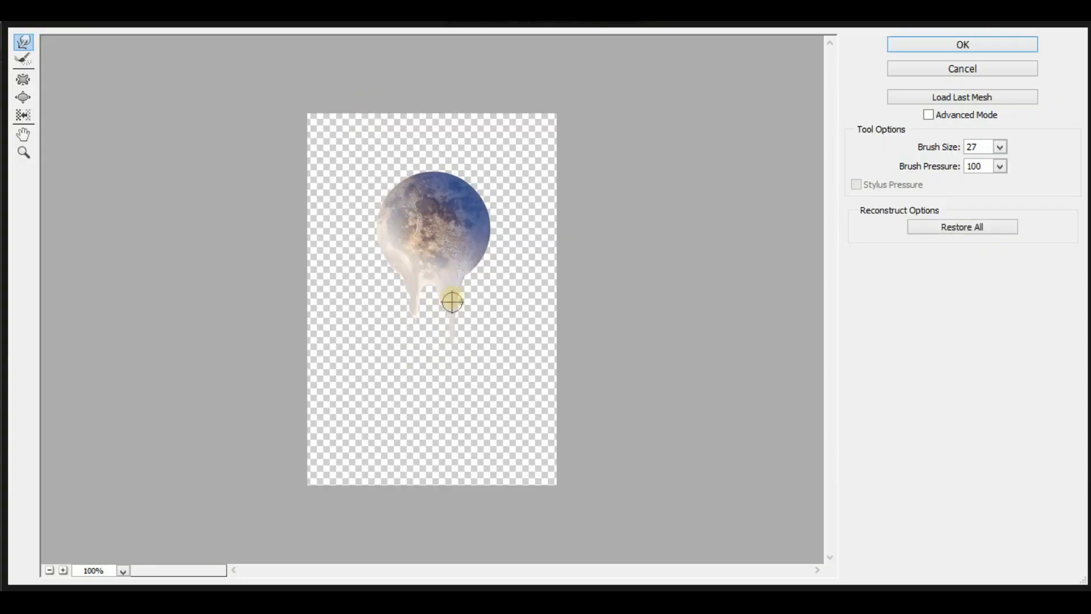
pyautogui.moveTo(452, 252)
pyautogui.mouseDown()
pyautogui.moveTo(453, 293)
pyautogui.moveTo(465, 253)
pyautogui.moveTo(452, 355)
pyautogui.mouseUp()
pyautogui.moveTo(441, 254); pyautogui.dragTo(447, 279)
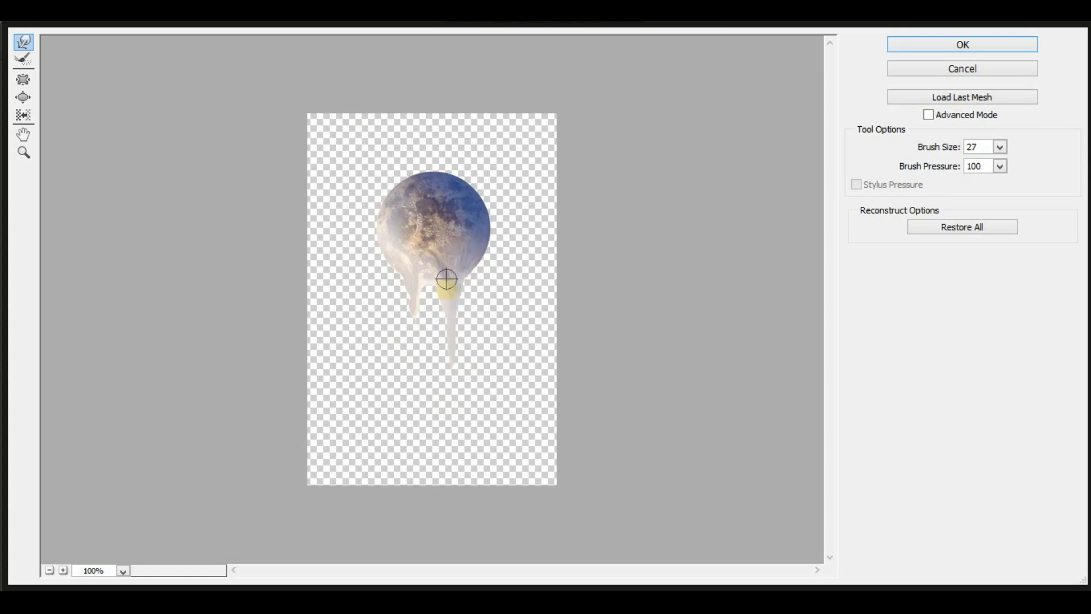
pyautogui.moveTo(393, 238)
pyautogui.mouseDown()
pyautogui.moveTo(411, 318)
pyautogui.moveTo(412, 298)
pyautogui.mouseUp()
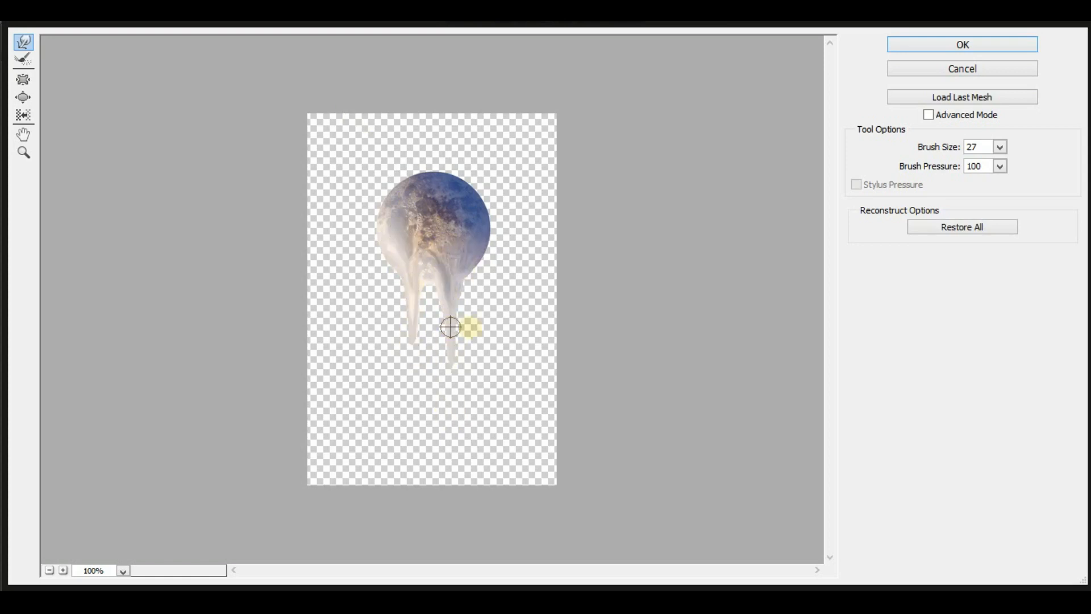
# Refine the liquified drips with a size 15 brush, apply Liquify, and nudge the moon slightly upward.
pyautogui.moveTo(453, 328)
pyautogui.mouseDown()
pyautogui.moveTo(494, 322)
pyautogui.moveTo(452, 318)
pyautogui.mouseUp()
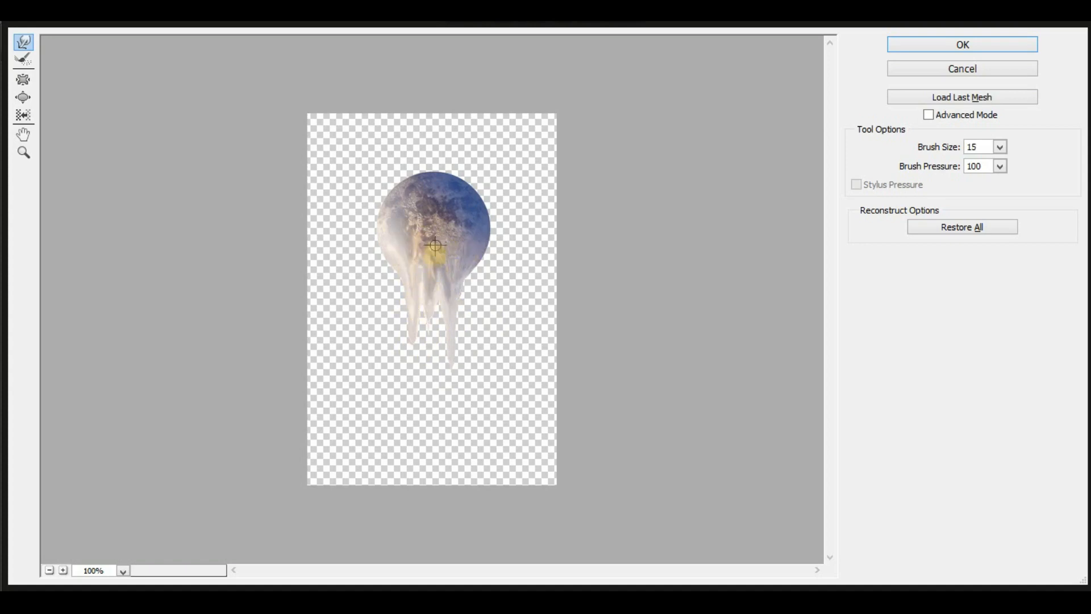
pyautogui.press('Return')
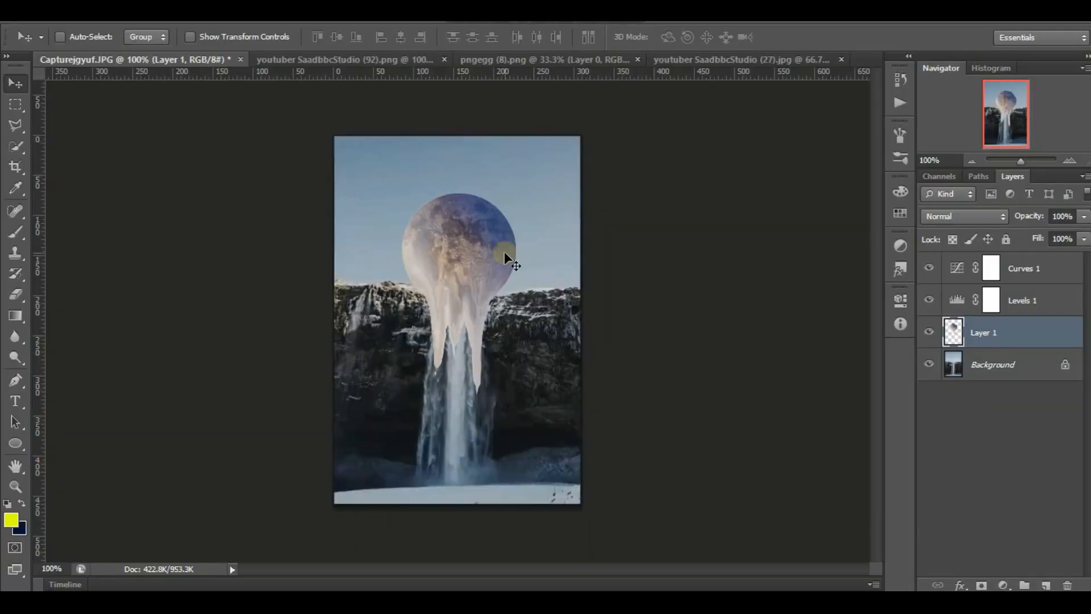
pyautogui.moveTo(504, 251)
pyautogui.mouseDown()
pyautogui.moveTo(508, 242)
pyautogui.moveTo(504, 250)
pyautogui.mouseUp()
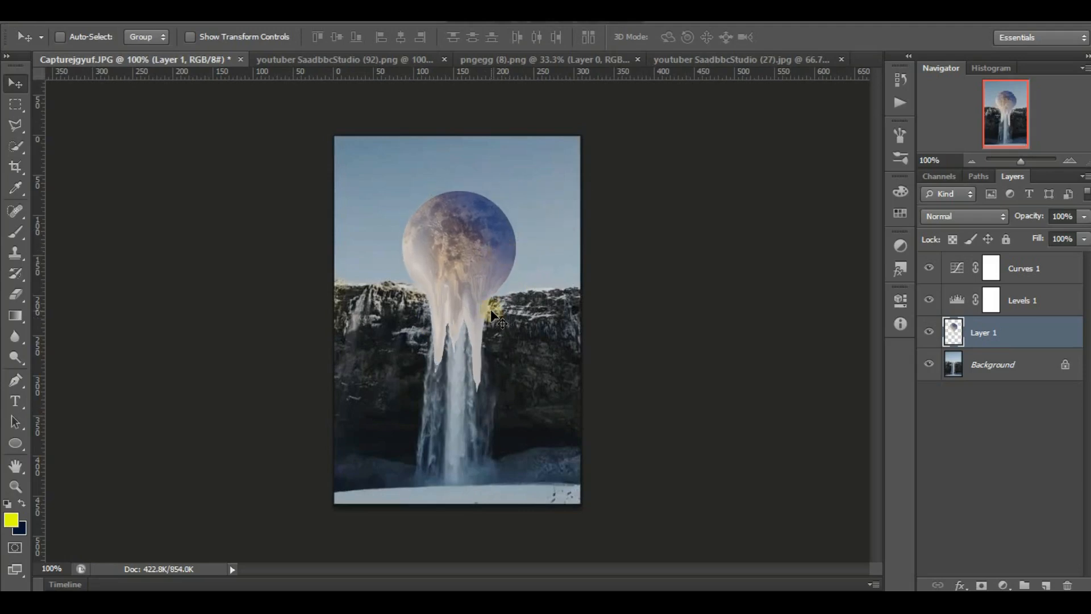
# Set up the Eraser with a 16 px soft round brush at 30% opacity.
pyautogui.click(17, 300)
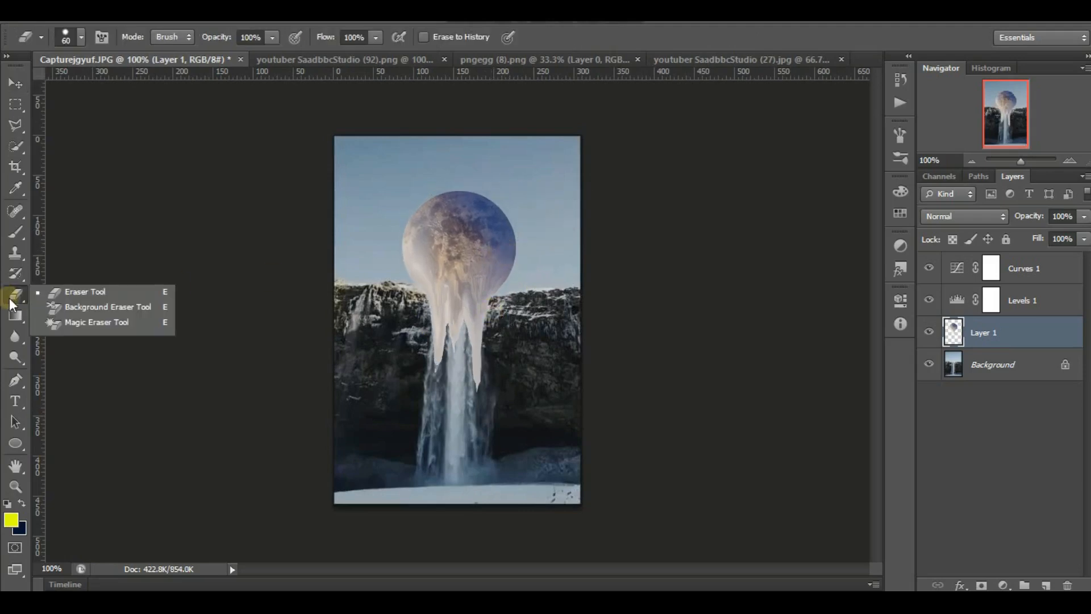
pyautogui.click(83, 294)
pyautogui.moveTo(469, 297); pyautogui.dragTo(455, 296)
pyautogui.click(78, 32)
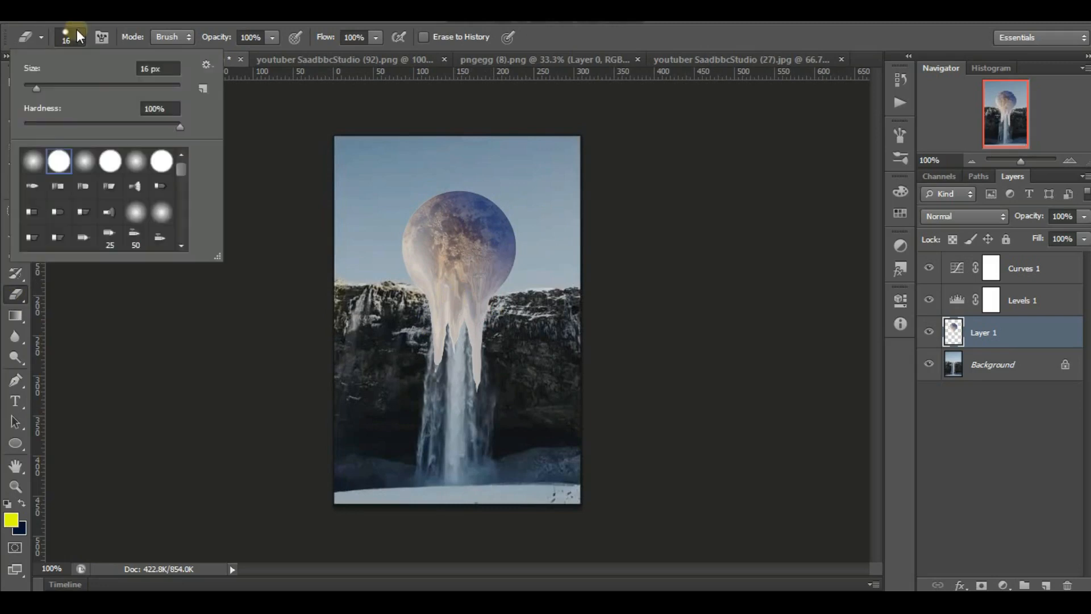
pyautogui.click(34, 161)
pyautogui.click(222, 43)
pyautogui.write('30')
pyautogui.press('Return')
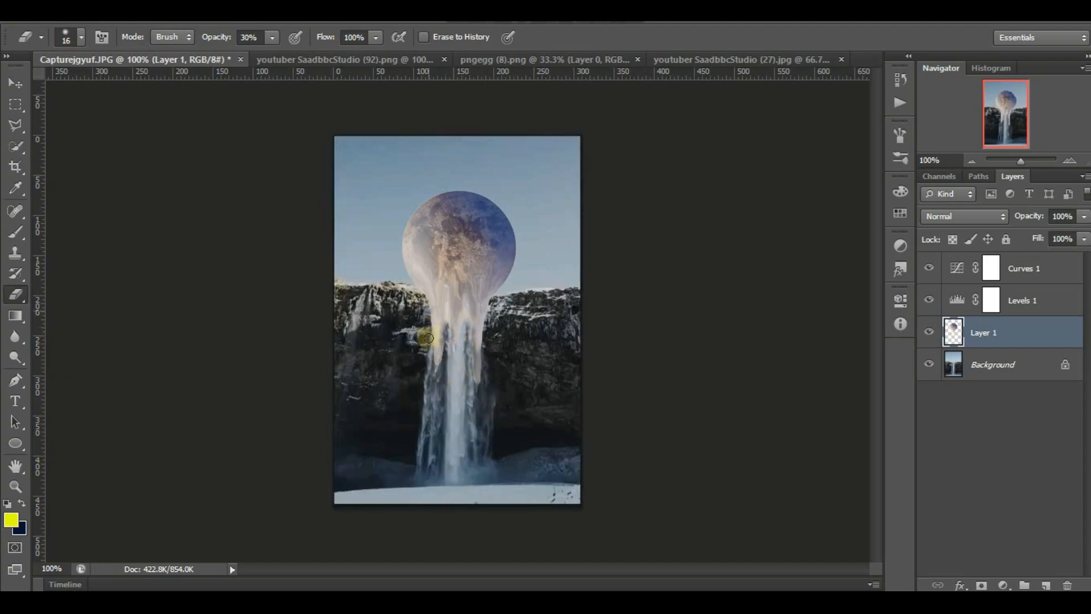
# Erase the ends of the moon's drips at 48% and 28% opacity to blend them into the waterfall.
pyautogui.press('4')
pyautogui.press('8')
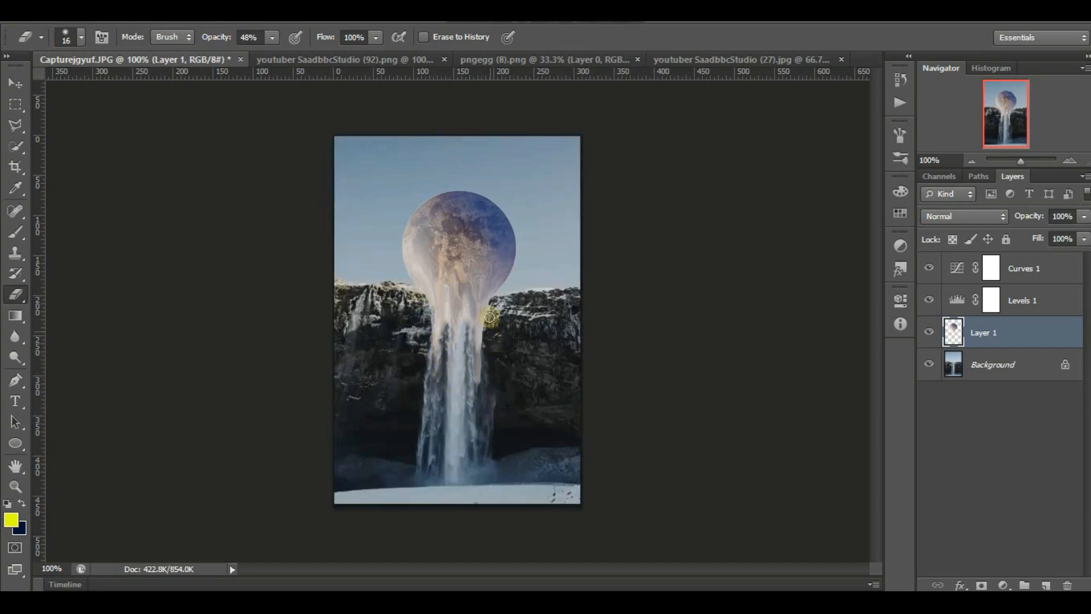
pyautogui.moveTo(481, 352)
pyautogui.mouseDown()
pyautogui.moveTo(478, 390)
pyautogui.moveTo(472, 380)
pyautogui.mouseUp()
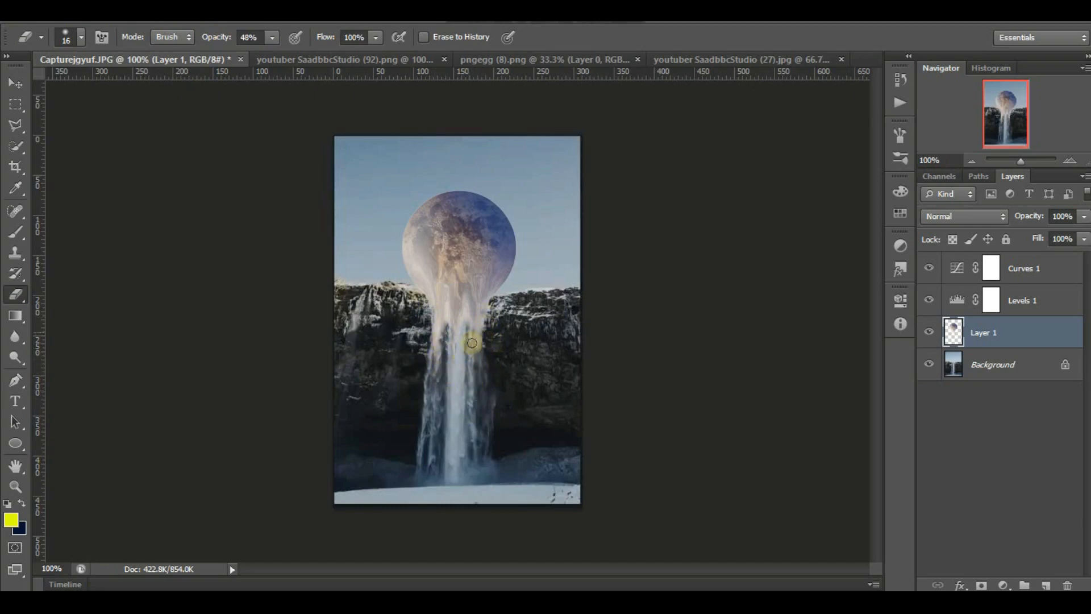
pyautogui.press('2')
pyautogui.press('8')
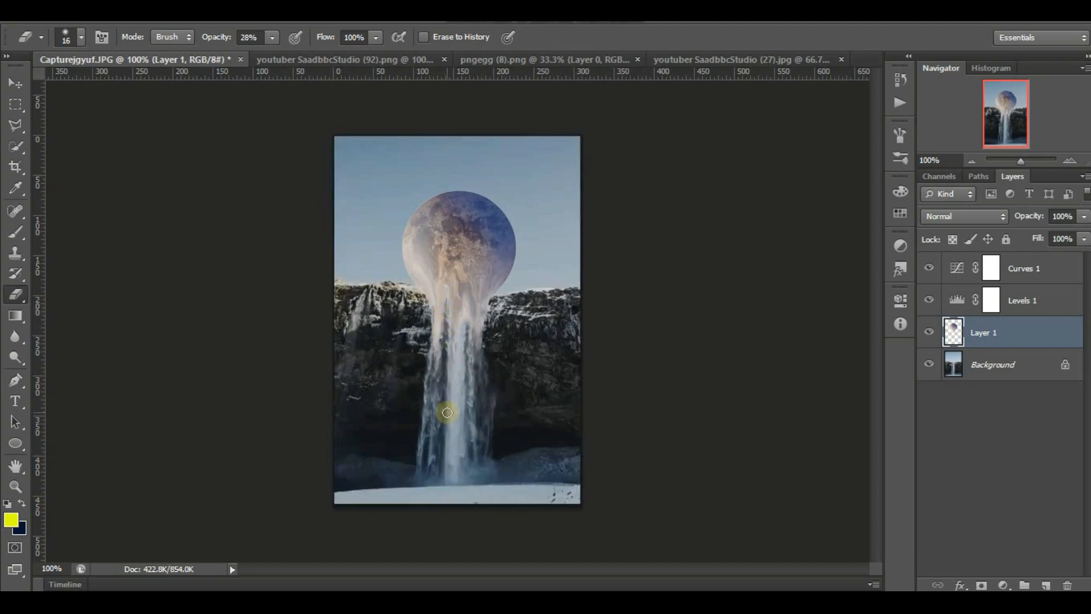
# Bring the starry sky image from pngegg (8).png into the waterfall composition as a new layer.
pyautogui.click(498, 60)
pyautogui.click(15, 83)
pyautogui.moveTo(333, 171); pyautogui.dragTo(520, 218)
# Scale the starry sky layer to about 29% width and 38% height and fit it over the upper part of the picture.
pyautogui.click(972, 161)
pyautogui.click(972, 161)
pyautogui.click(972, 161)
pyautogui.hotkey('ctrl', 't')
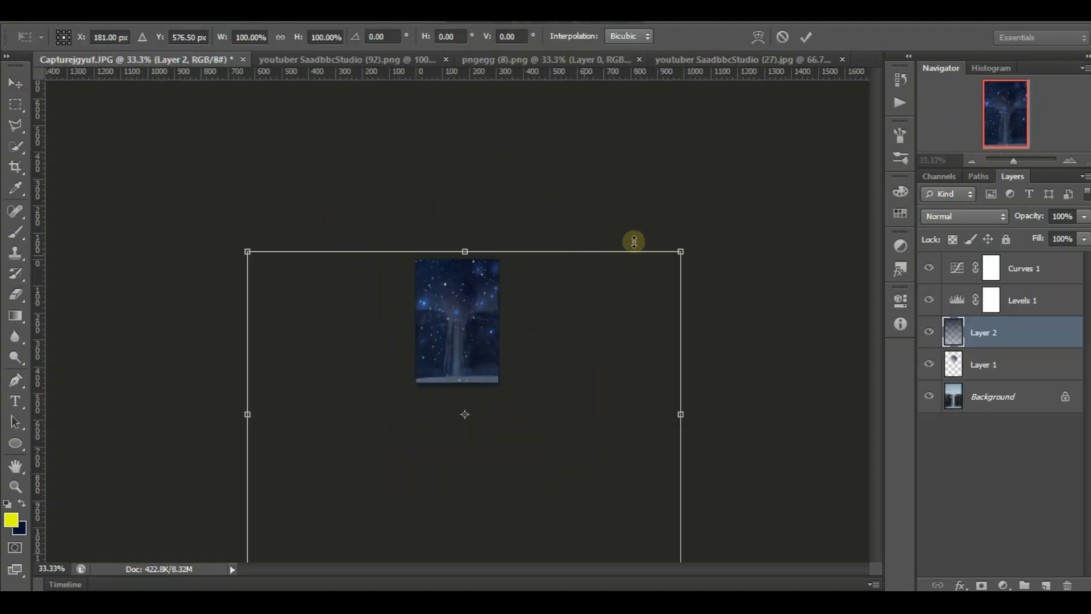
pyautogui.moveTo(680, 251); pyautogui.dragTo(519, 275)
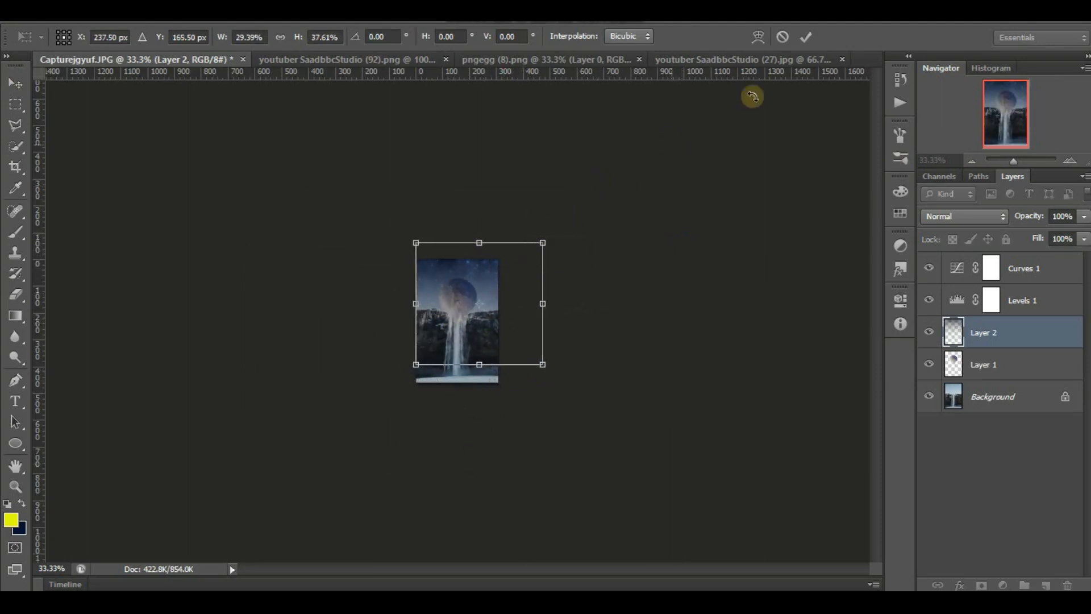
pyautogui.click(1069, 161)
pyautogui.click(1068, 161)
pyautogui.click(1068, 161)
pyautogui.moveTo(628, 219)
pyautogui.mouseDown()
pyautogui.moveTo(592, 175)
pyautogui.moveTo(638, 172)
pyautogui.moveTo(633, 205)
pyautogui.moveTo(627, 198)
pyautogui.mouseUp()
pyautogui.click(810, 36)
# Place the starry sky layer beneath the moon layer, directly above the background.
pyautogui.moveTo(998, 334); pyautogui.dragTo(1013, 263)
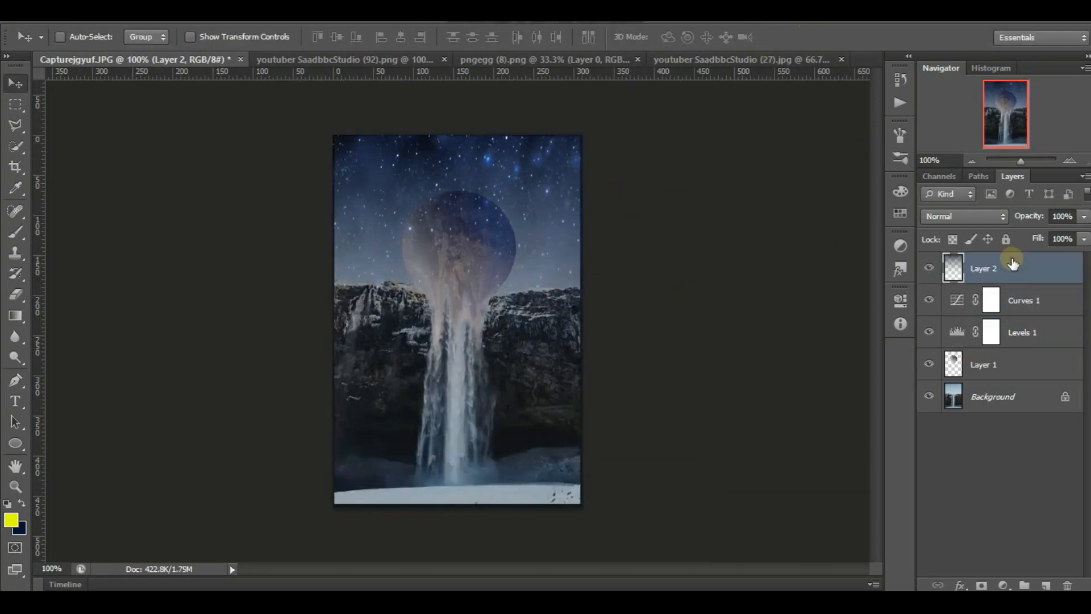
pyautogui.moveTo(1005, 365)
pyautogui.mouseDown()
pyautogui.moveTo(1008, 255)
pyautogui.moveTo(1001, 381)
pyautogui.mouseUp()
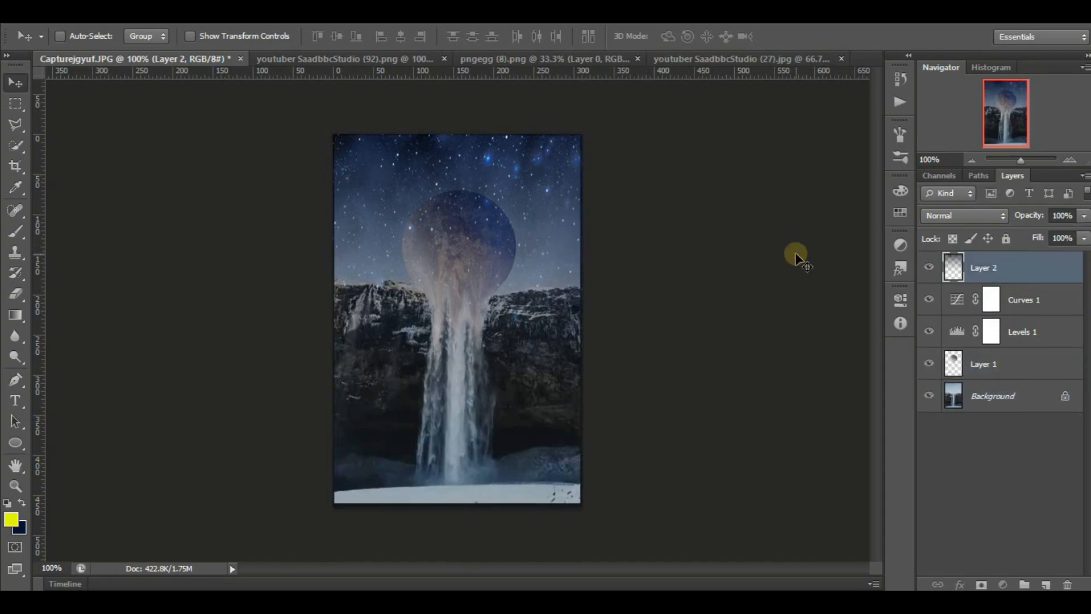
pyautogui.moveTo(1010, 270); pyautogui.dragTo(1003, 370)
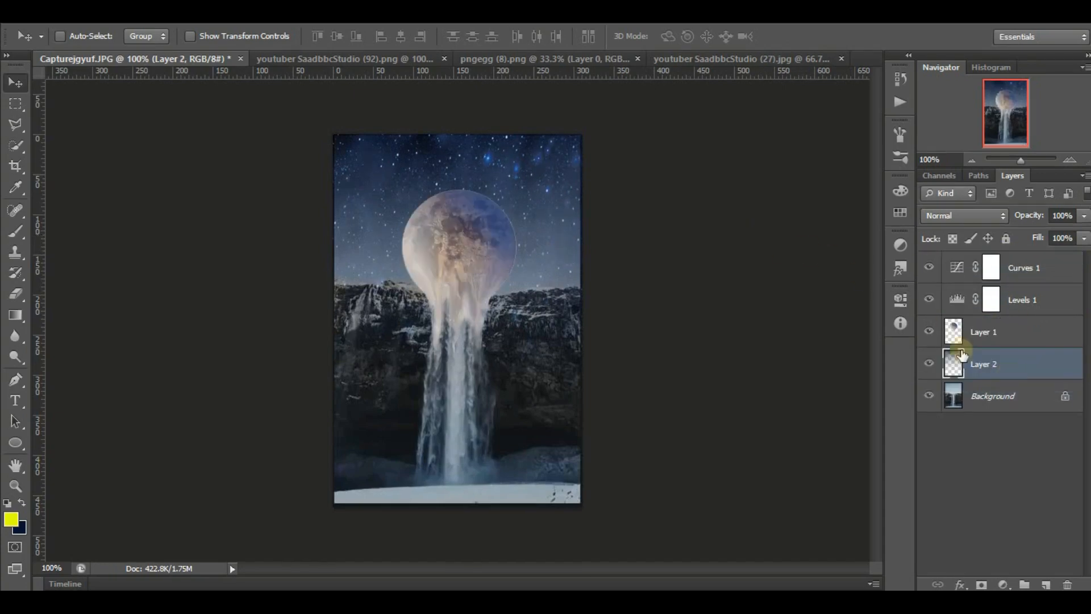
# Lightly erase the moon's edge and the Curves 1 and Levels 1 masks over the moon at 10% opacity.
pyautogui.click(985, 334)
pyautogui.click(15, 294)
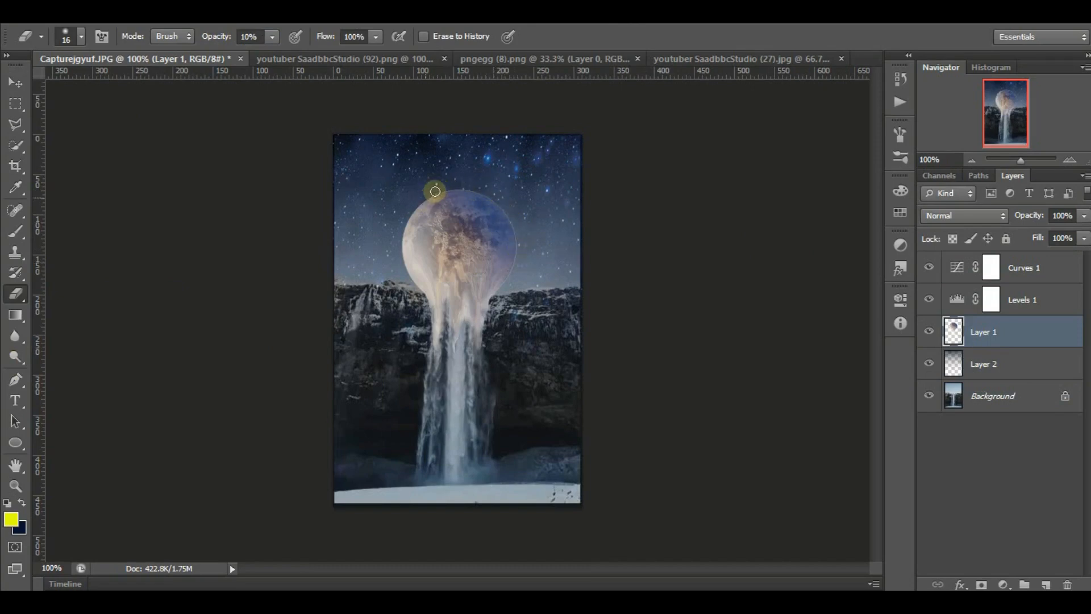
pyautogui.click(992, 267)
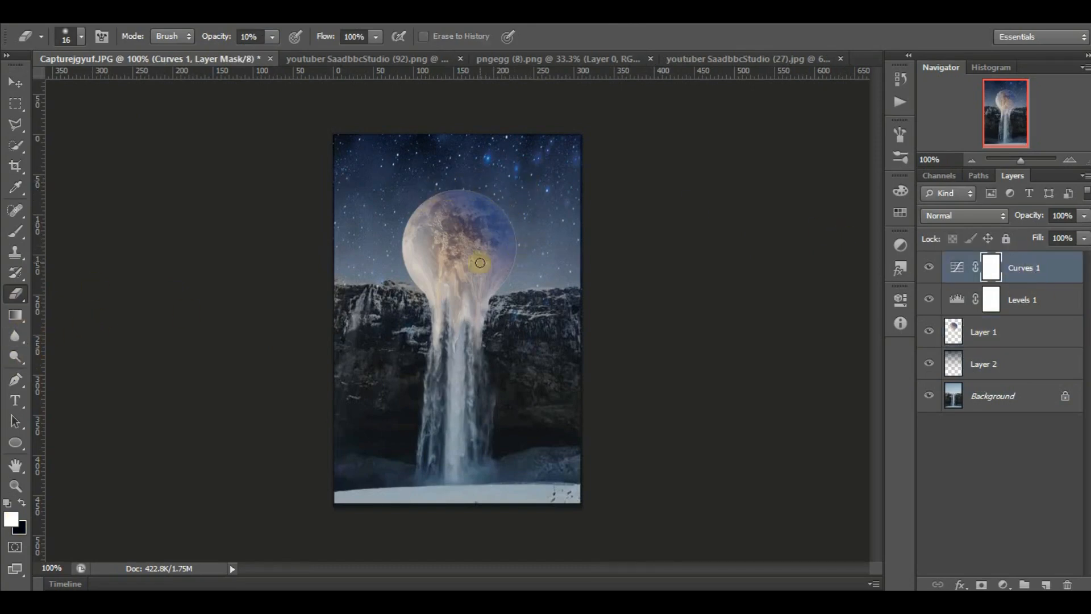
pyautogui.click(1020, 299)
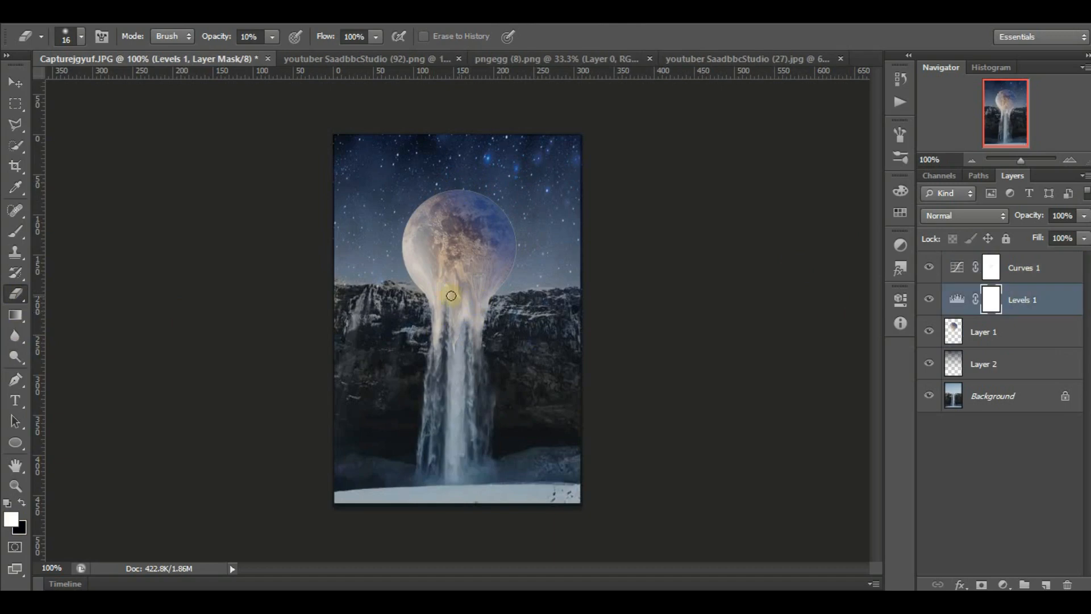
# Try to brighten the moon's drips on the Levels 1 mask with the Dodge tool, Midtones range at 50% exposure.
pyautogui.moveTo(15, 357); pyautogui.dragTo(73, 352)
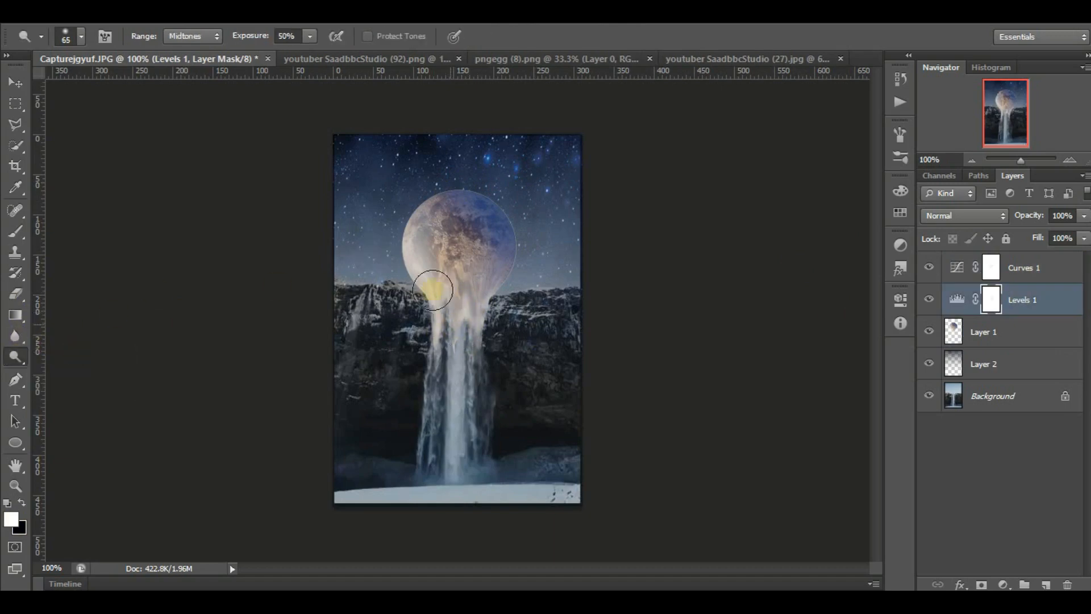
pyautogui.moveTo(433, 290)
pyautogui.mouseDown()
pyautogui.moveTo(478, 290)
pyautogui.moveTo(461, 282)
pyautogui.moveTo(469, 321)
pyautogui.mouseUp()
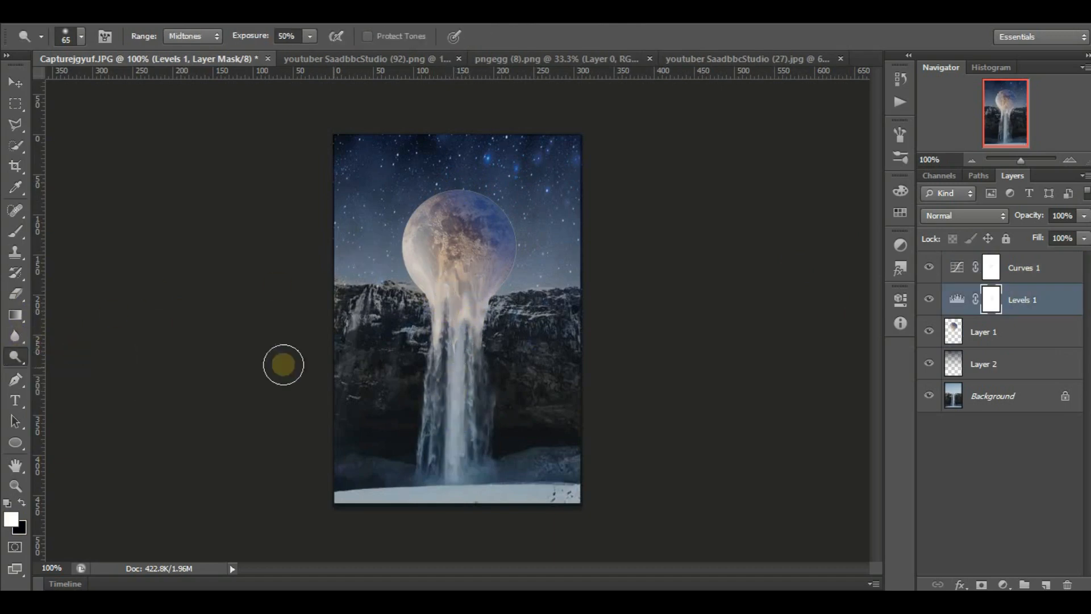
# Erase the Levels 1 mask over the moon's drips at 100% opacity and along the moon's left edge at reduced opacity to brighten them.
pyautogui.press('e')
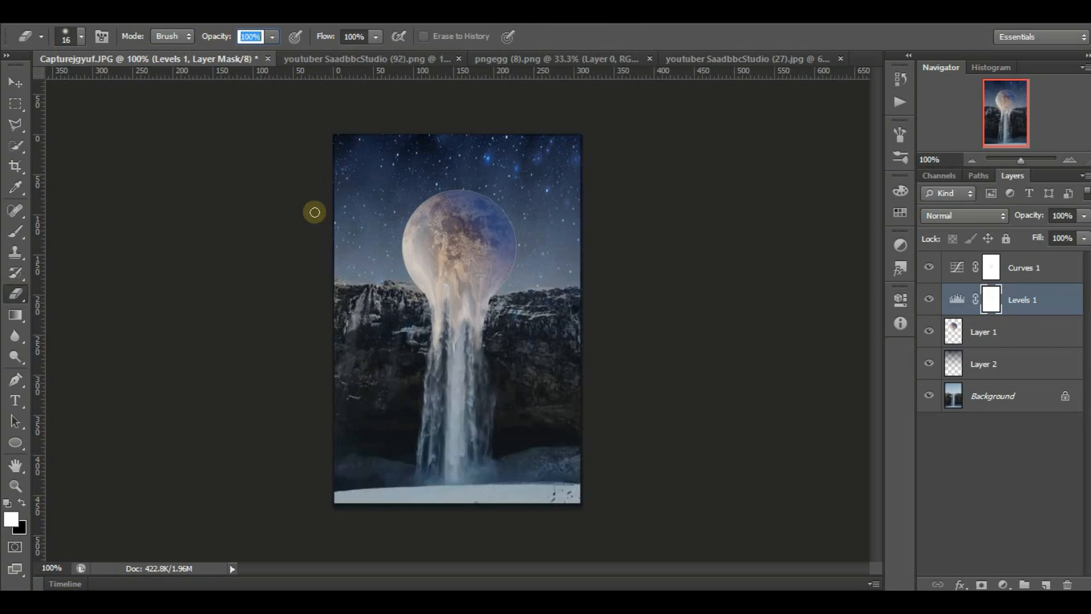
pyautogui.moveTo(479, 232); pyautogui.dragTo(490, 231)
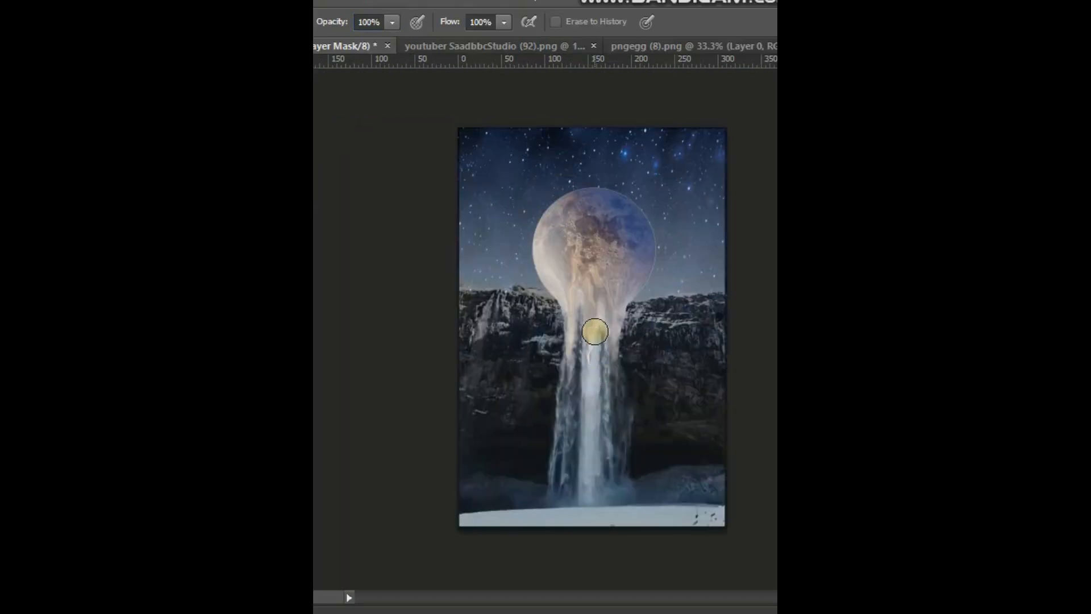
pyautogui.moveTo(595, 331)
pyautogui.mouseDown()
pyautogui.moveTo(587, 446)
pyautogui.moveTo(568, 370)
pyautogui.moveTo(610, 310)
pyautogui.moveTo(592, 348)
pyautogui.mouseUp()
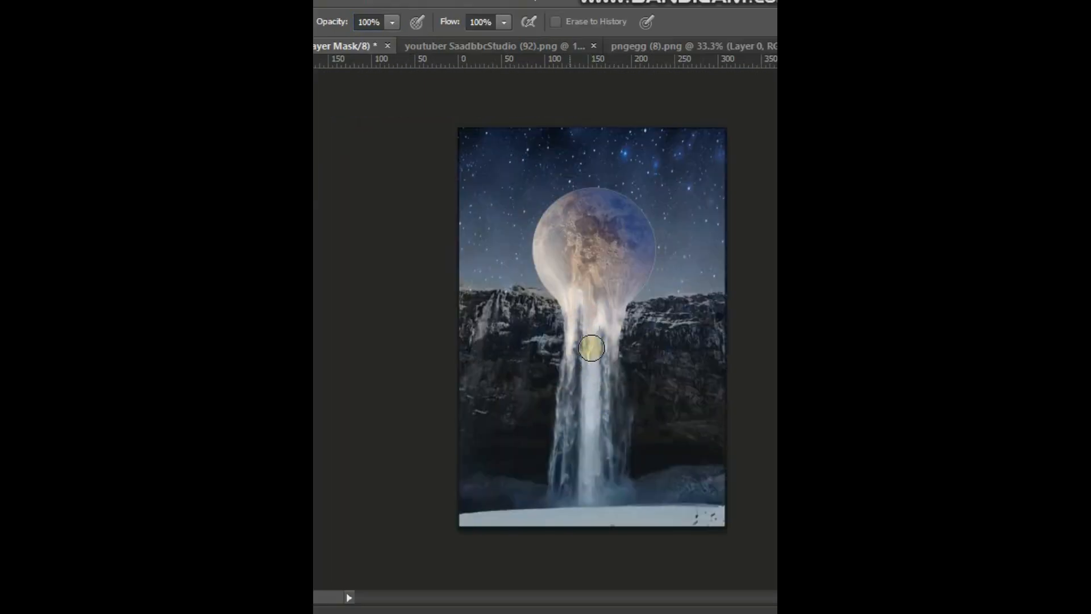
pyautogui.click(181, 22)
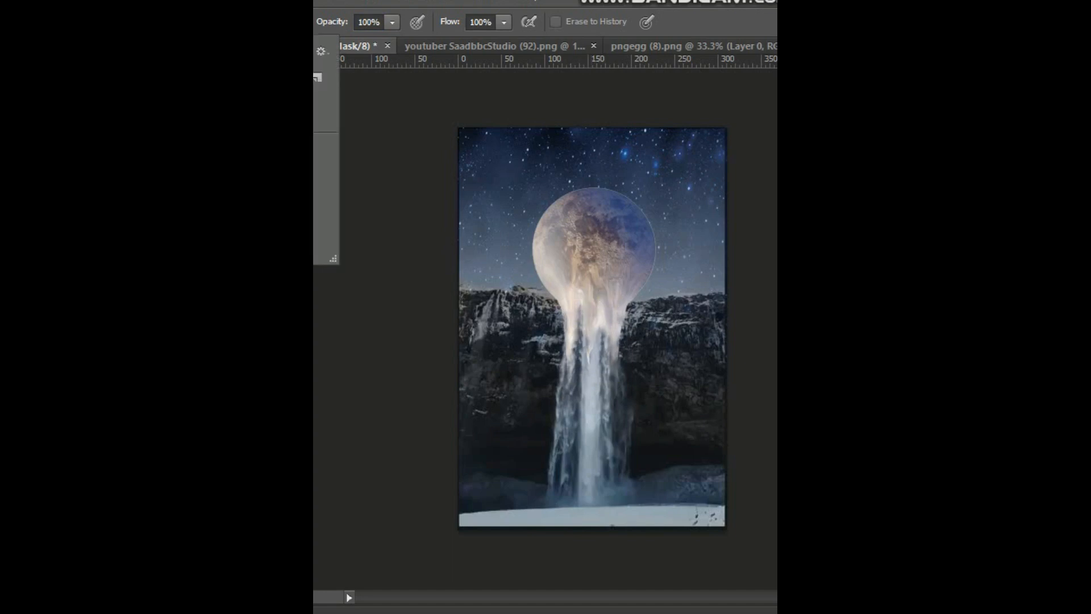
pyautogui.moveTo(562, 295); pyautogui.dragTo(568, 293)
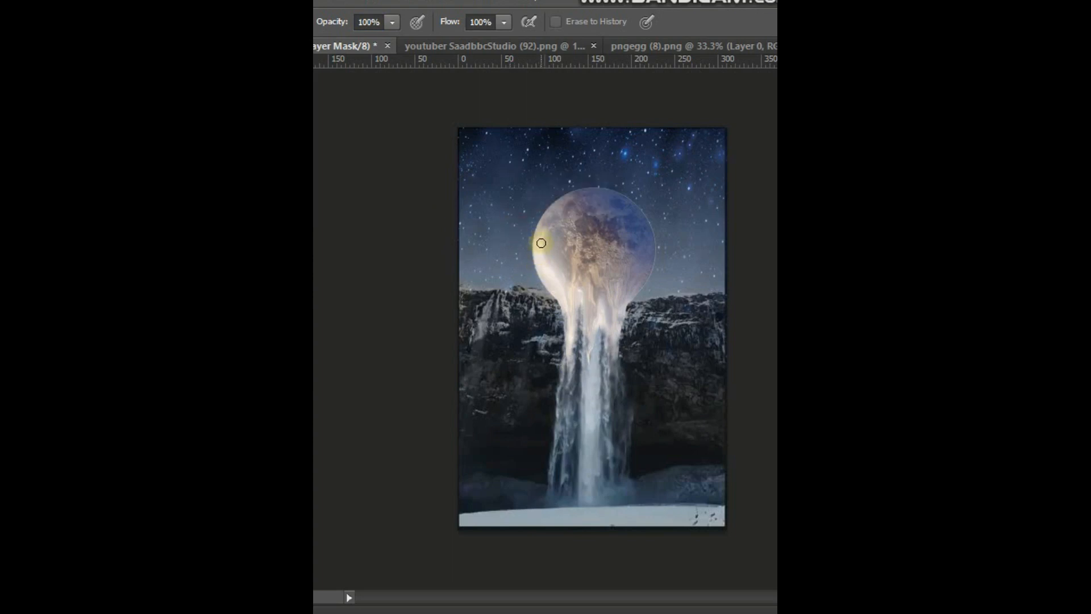
pyautogui.moveTo(339, 23); pyautogui.dragTo(314, 22)
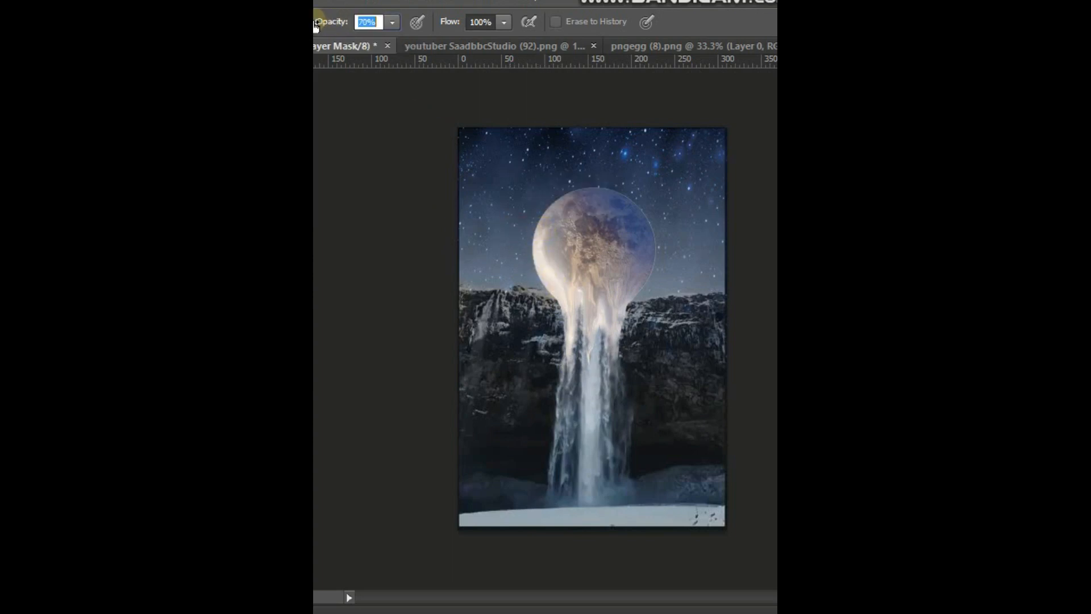
pyautogui.keyDown('alt'); pyautogui.moveTo(540, 228); pyautogui.dragTo(545, 232); pyautogui.keyUp('alt')
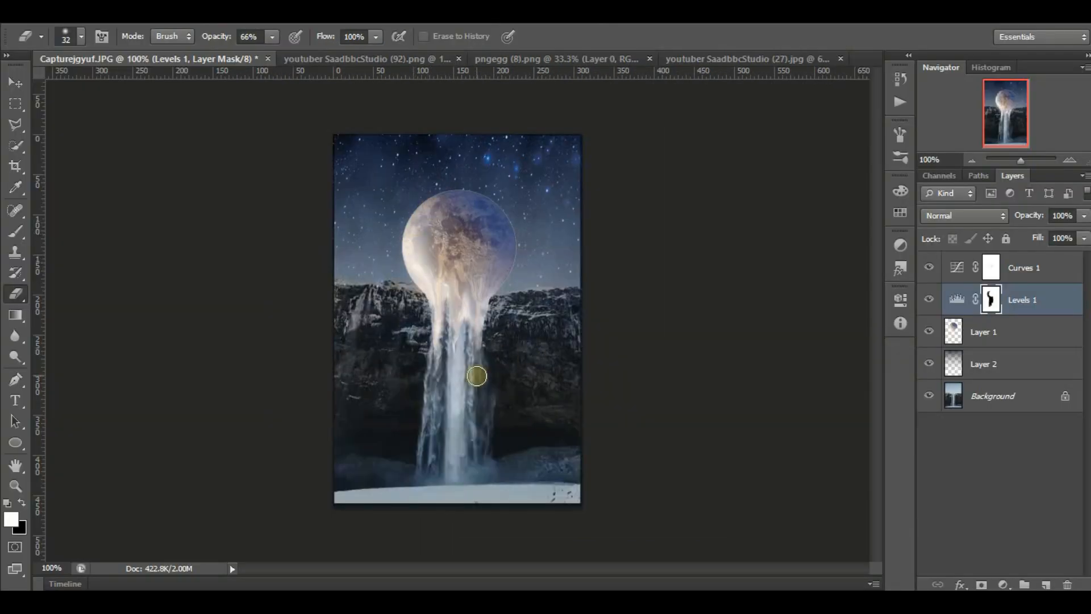
# Dodge the Levels 1 mask along the waterfall with a 65 px brush, Midtones range and 50% exposure.
pyautogui.click(15, 336)
pyautogui.click(16, 357)
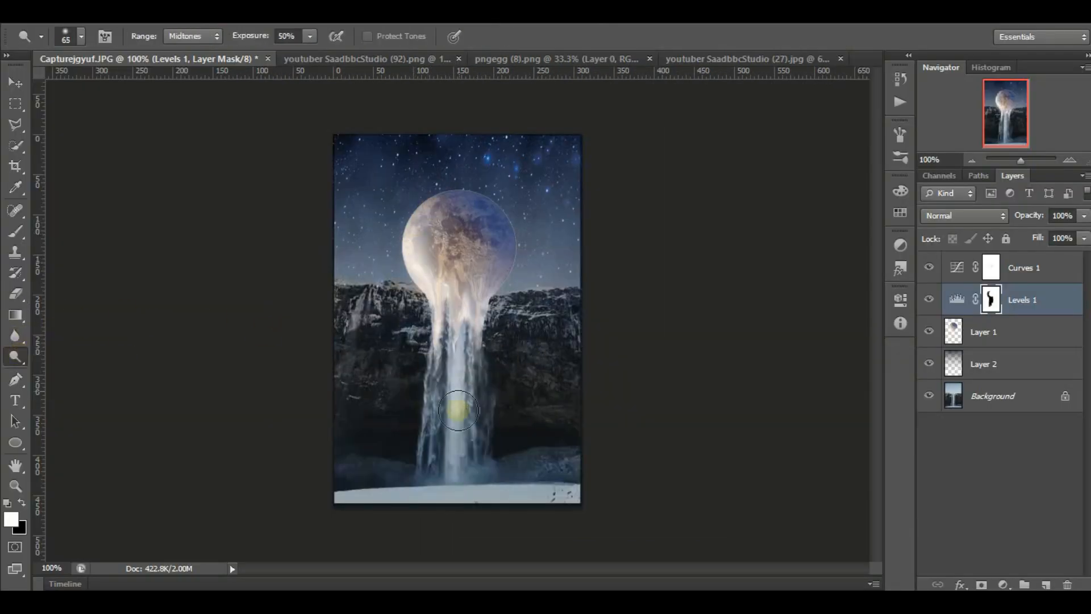
pyautogui.moveTo(458, 410); pyautogui.dragTo(457, 338)
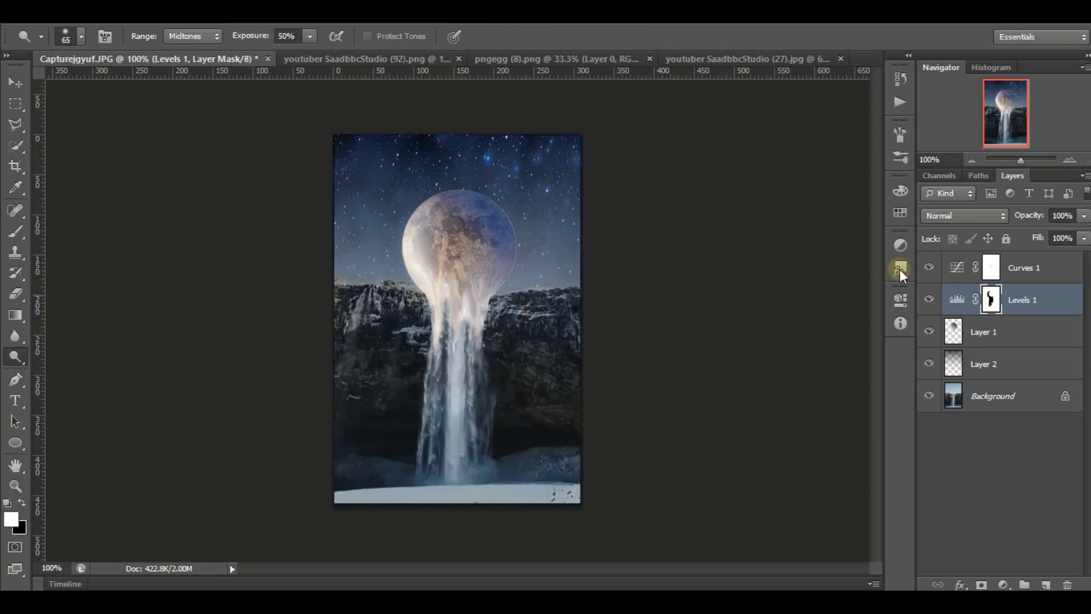
# Add an Outer Glow to the moon on Layer 1 with color ffffea, 31% opacity, 79 px size and 71% range.
pyautogui.click(985, 332)
pyautogui.click(961, 585)
pyautogui.click(984, 549)
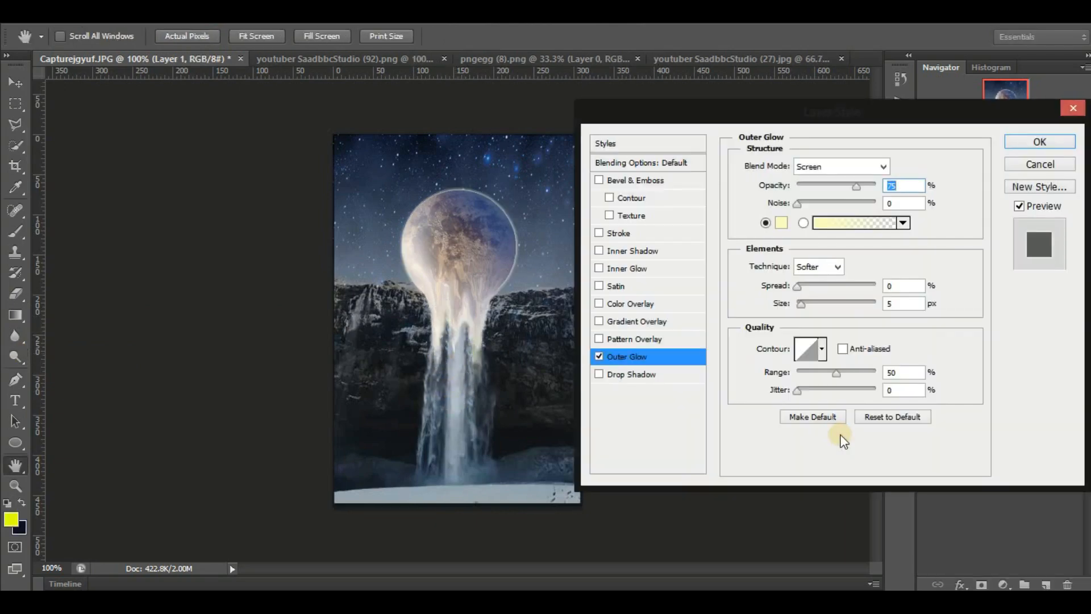
pyautogui.click(782, 221)
pyautogui.click(597, 188)
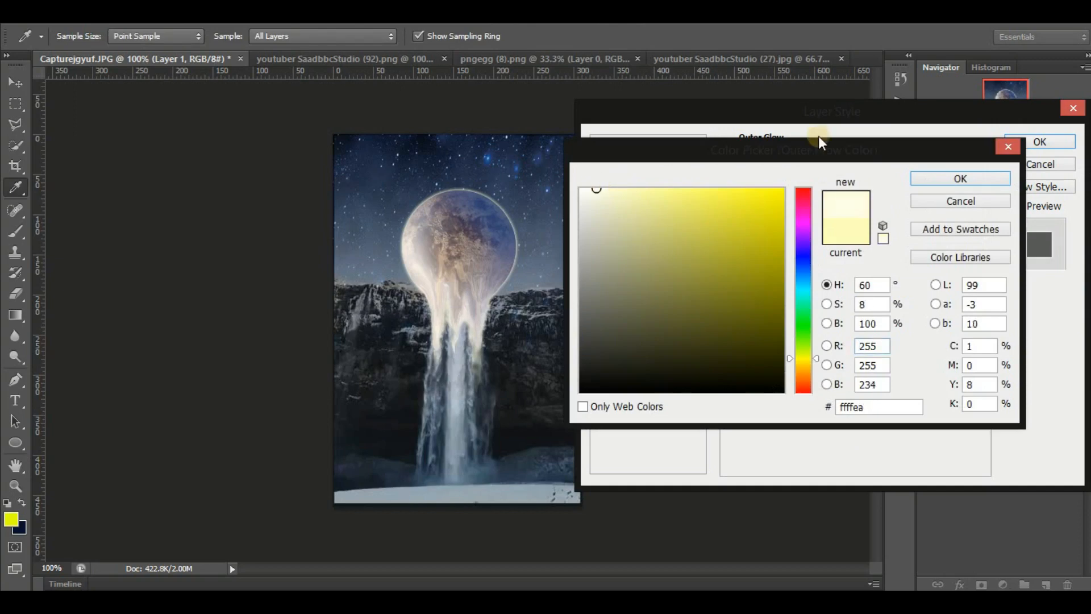
pyautogui.click(960, 178)
pyautogui.moveTo(812, 302); pyautogui.dragTo(825, 303)
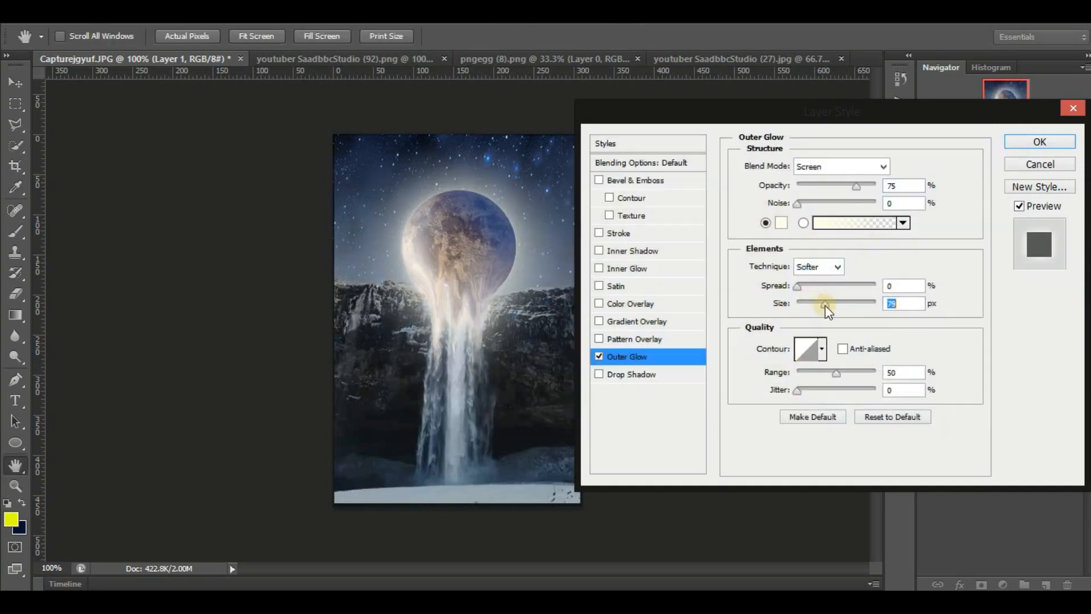
pyautogui.moveTo(836, 373); pyautogui.dragTo(853, 372)
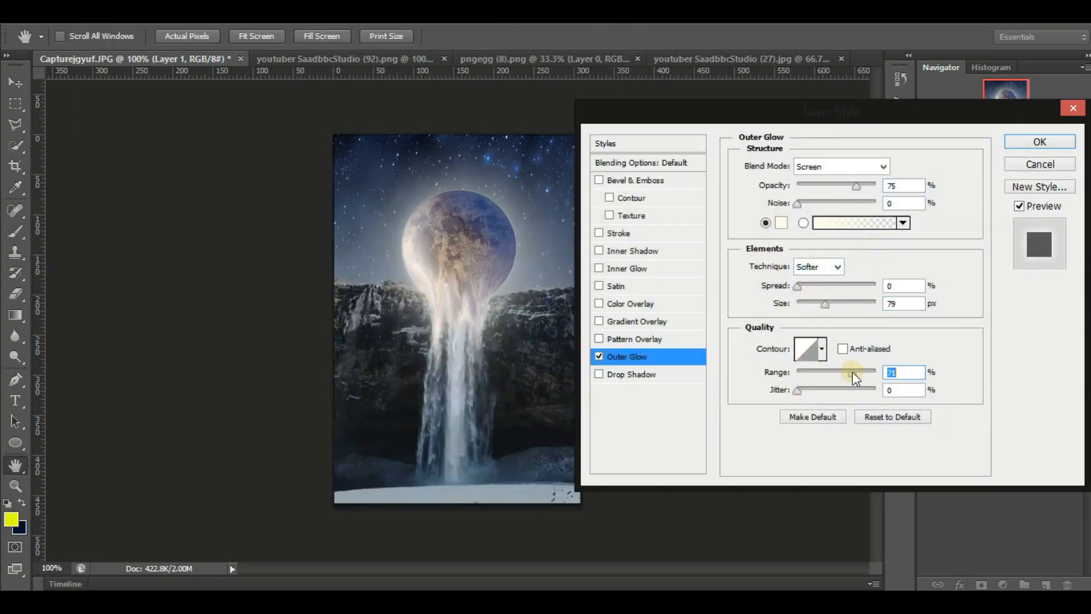
pyautogui.moveTo(856, 185); pyautogui.dragTo(830, 184)
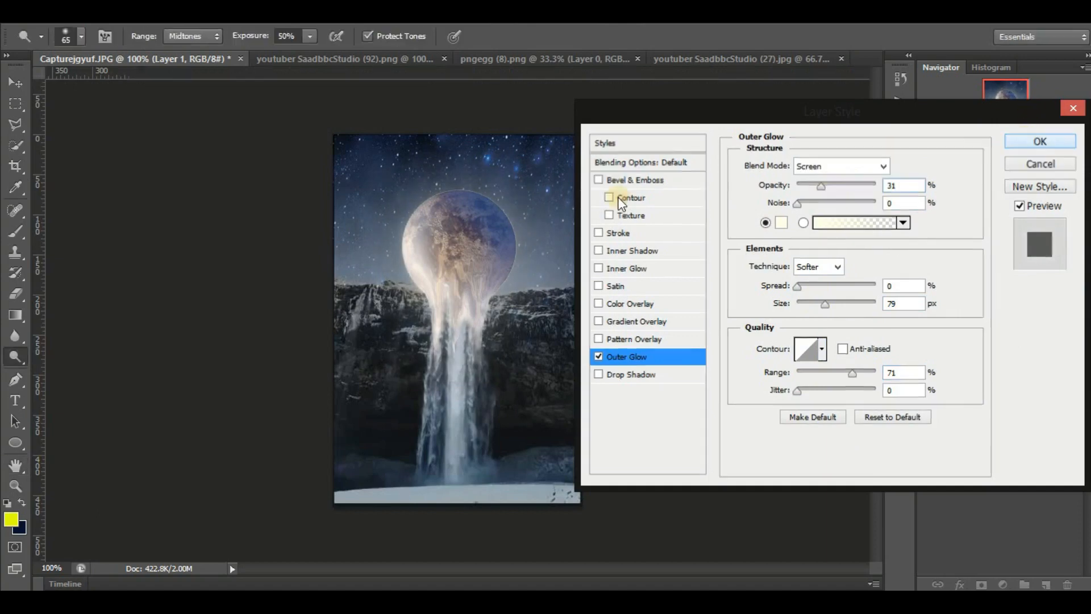
pyautogui.press('Return')
# Lasso the drips where the moon meets the waterfall and copy them from Layer 1 onto a new layer.
pyautogui.moveTo(16, 124); pyautogui.dragTo(73, 141)
pyautogui.click(81, 122)
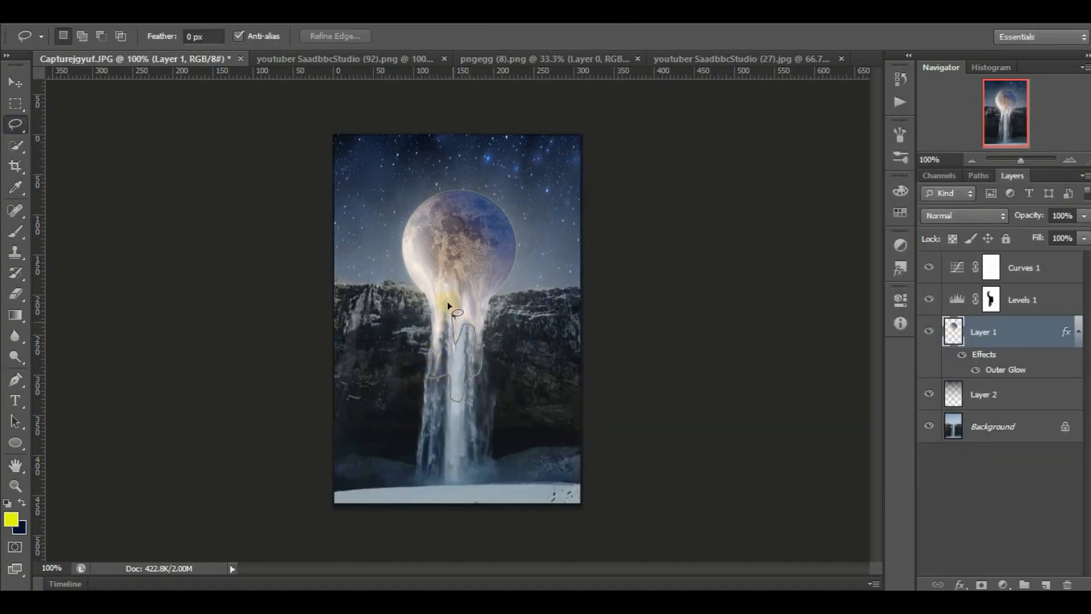
pyautogui.moveTo(448, 306)
pyautogui.mouseDown()
pyautogui.moveTo(432, 350)
pyautogui.moveTo(452, 353)
pyautogui.mouseUp()
pyautogui.click(1003, 584)
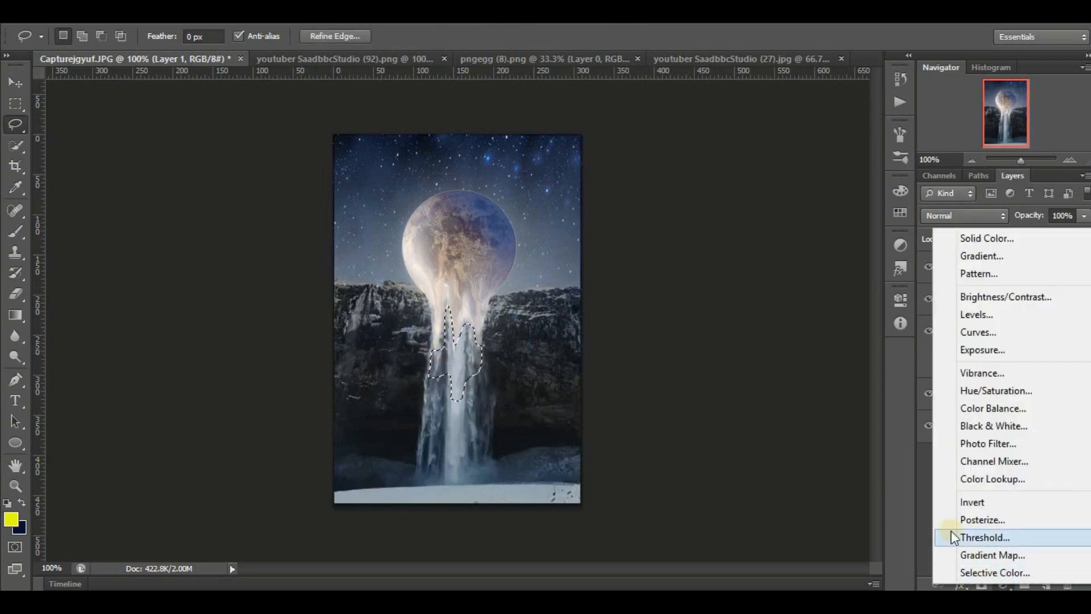
pyautogui.click(960, 583)
pyautogui.click(968, 554)
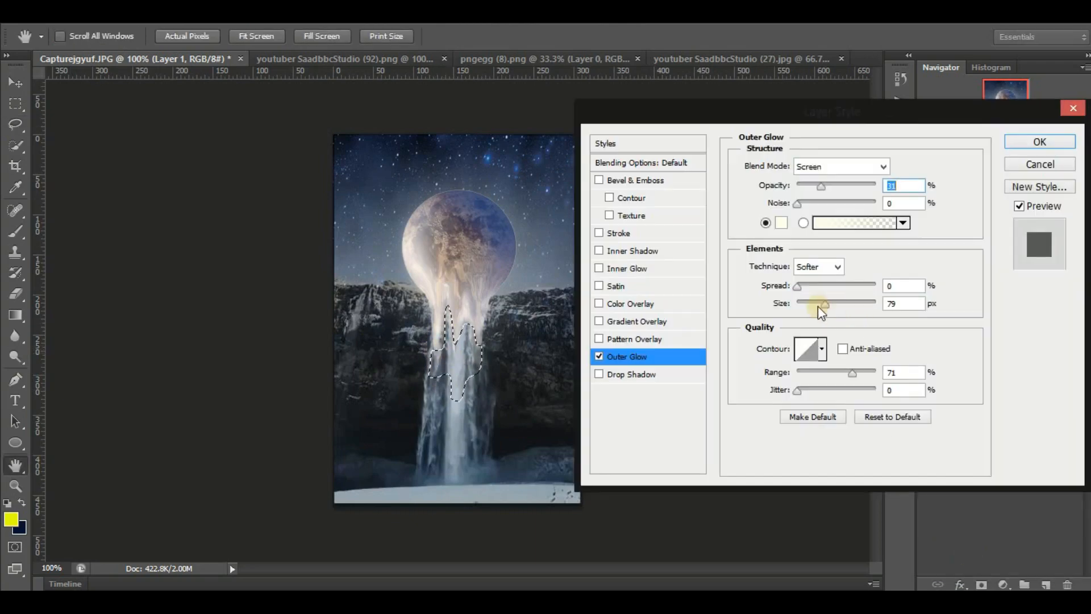
pyautogui.click(1027, 143)
pyautogui.hotkey('ctrl', 'j')
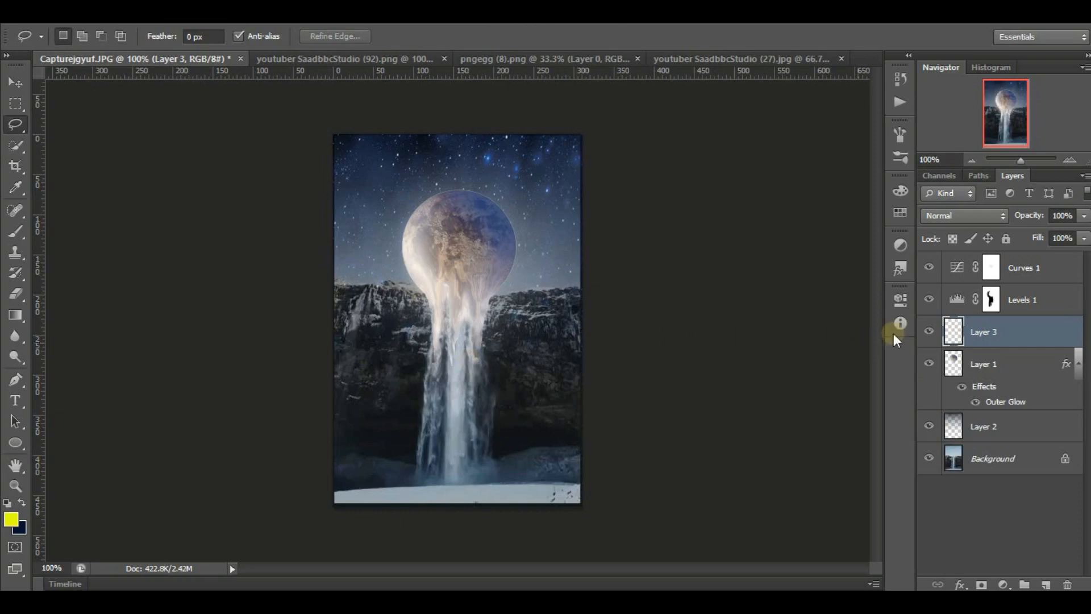
# Add an Outer Glow to the copied drips layer in color ffffe8, with a larger size, reduced range and adjusted opacity.
pyautogui.click(960, 585)
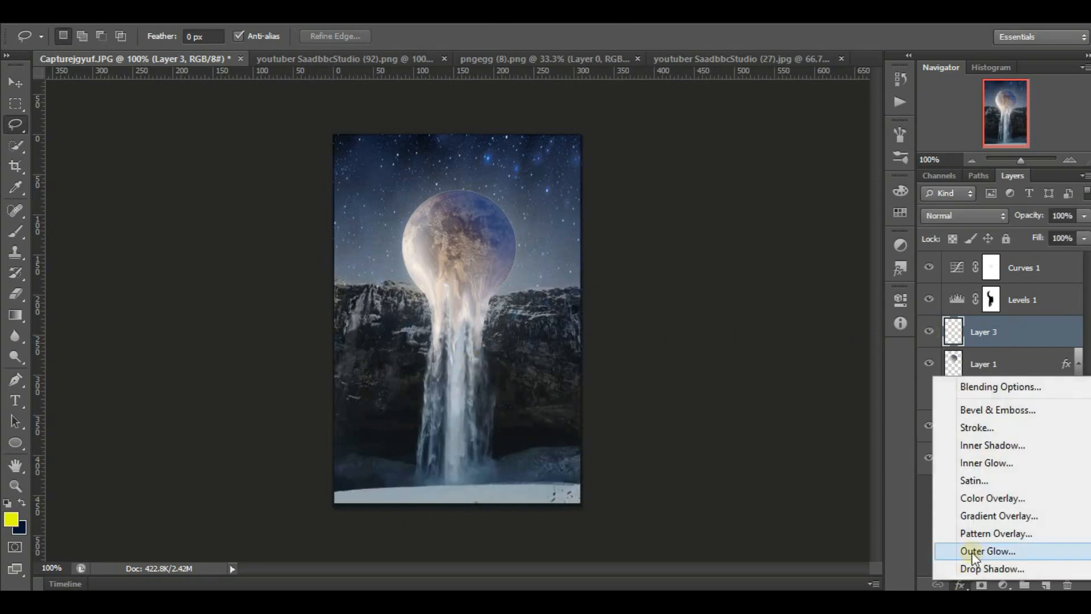
pyautogui.click(972, 552)
pyautogui.click(673, 219)
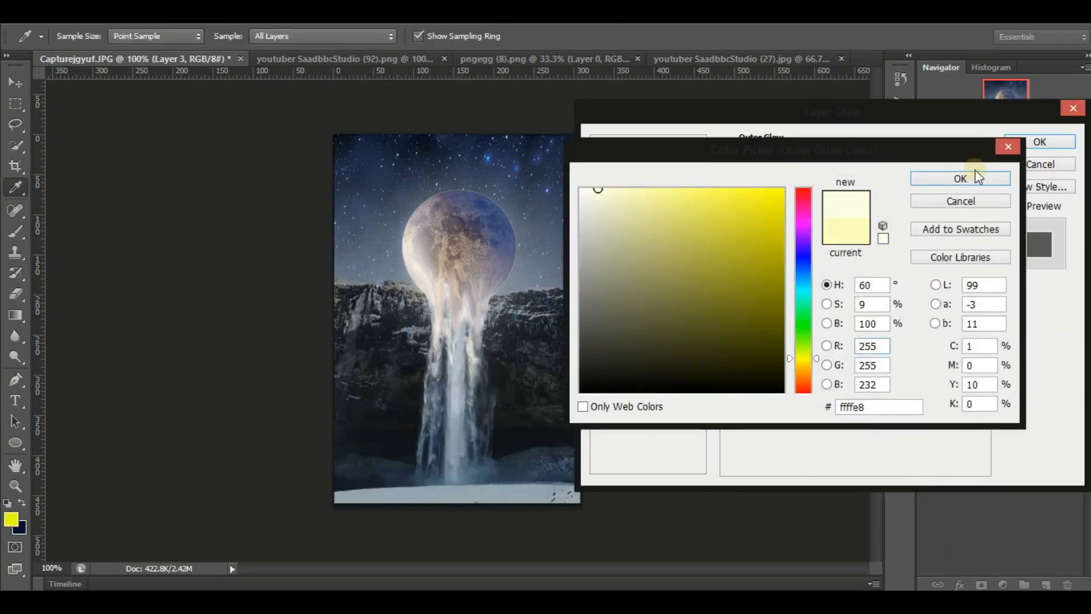
pyautogui.click(973, 177)
pyautogui.moveTo(827, 186); pyautogui.dragTo(839, 186)
pyautogui.moveTo(801, 304)
pyautogui.mouseDown()
pyautogui.moveTo(831, 301)
pyautogui.moveTo(816, 304)
pyautogui.mouseUp()
pyautogui.moveTo(836, 372); pyautogui.dragTo(820, 371)
pyautogui.press('Return')
# Set up the Eraser with a 32 px brush at 45% opacity and make Layer 1 active.
pyautogui.rightClick(15, 294)
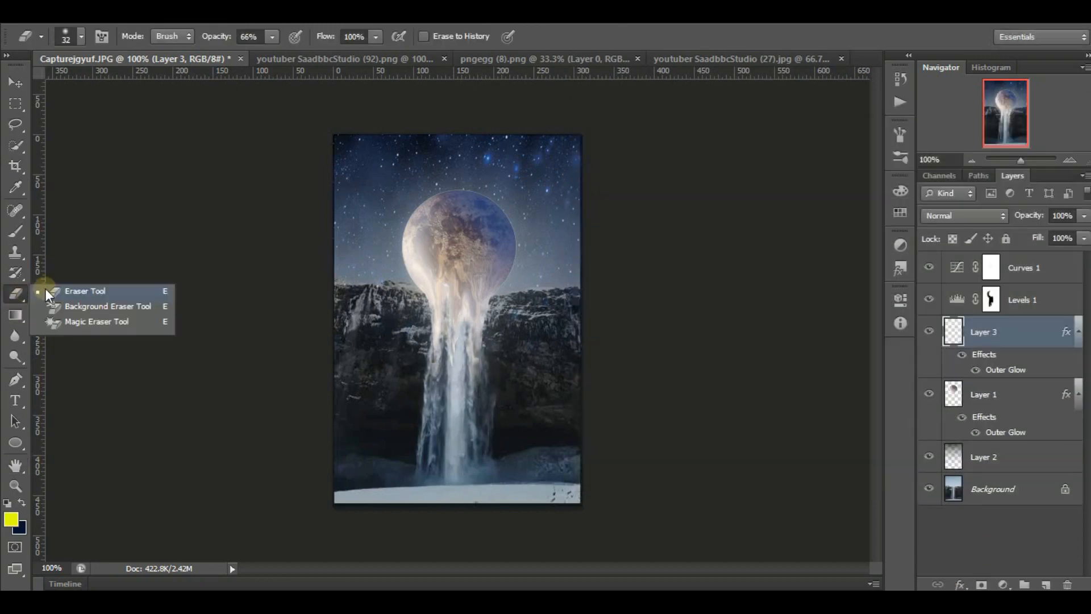
pyautogui.click(85, 291)
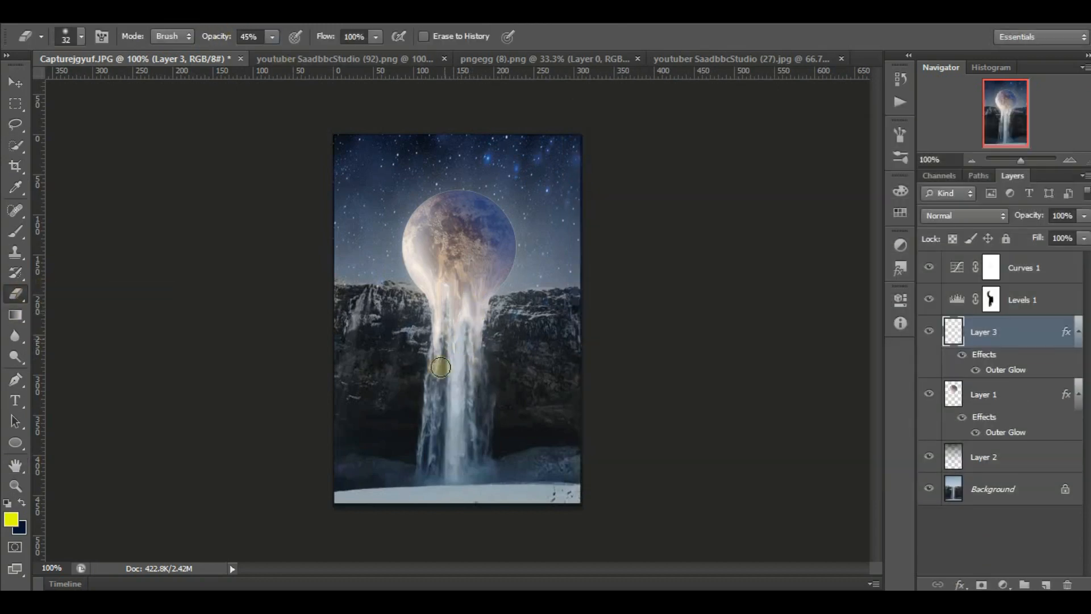
pyautogui.click(1005, 418)
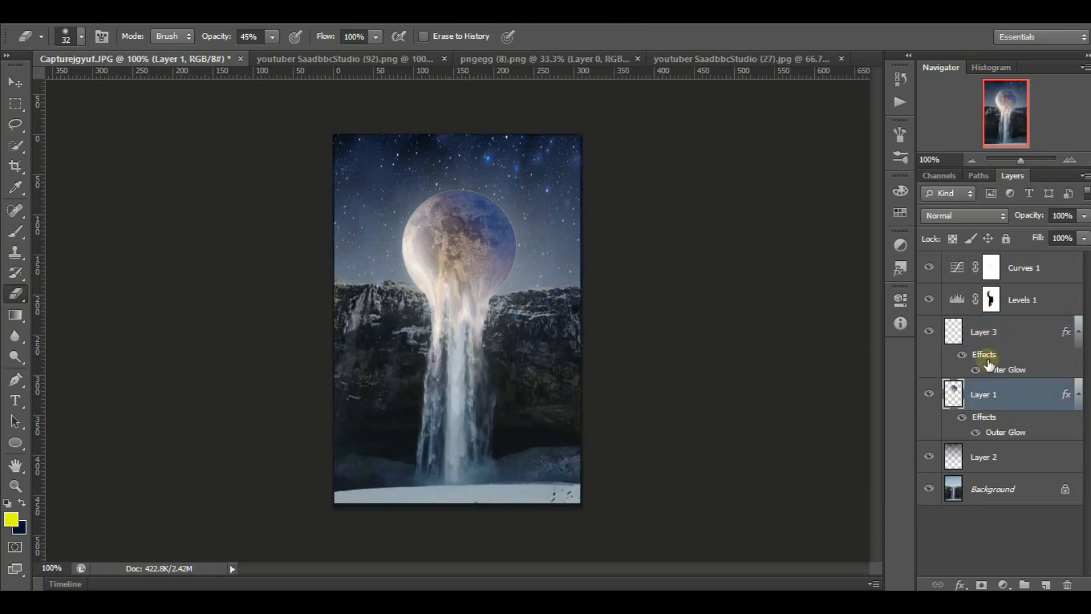
# Add a Hue/Saturation adjustment clipped to the Background with hue +7, saturation -79 and lightness -5.
pyautogui.click(992, 489)
pyautogui.click(1003, 584)
pyautogui.click(1005, 389)
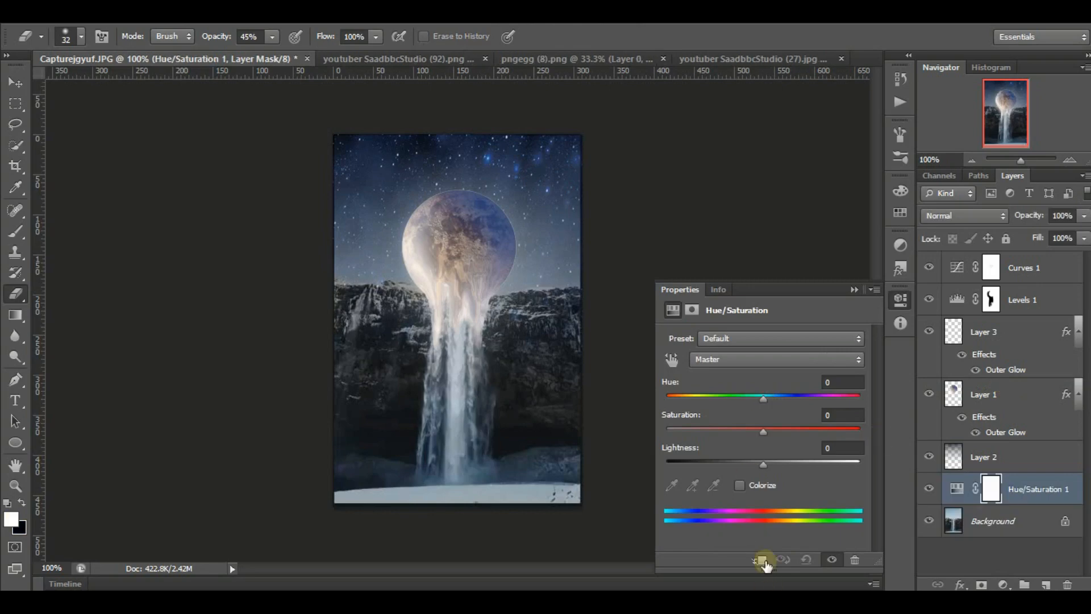
pyautogui.moveTo(763, 398)
pyautogui.mouseDown()
pyautogui.moveTo(783, 396)
pyautogui.moveTo(764, 408)
pyautogui.mouseUp()
pyautogui.moveTo(763, 463)
pyautogui.mouseDown()
pyautogui.moveTo(785, 461)
pyautogui.moveTo(758, 455)
pyautogui.mouseUp()
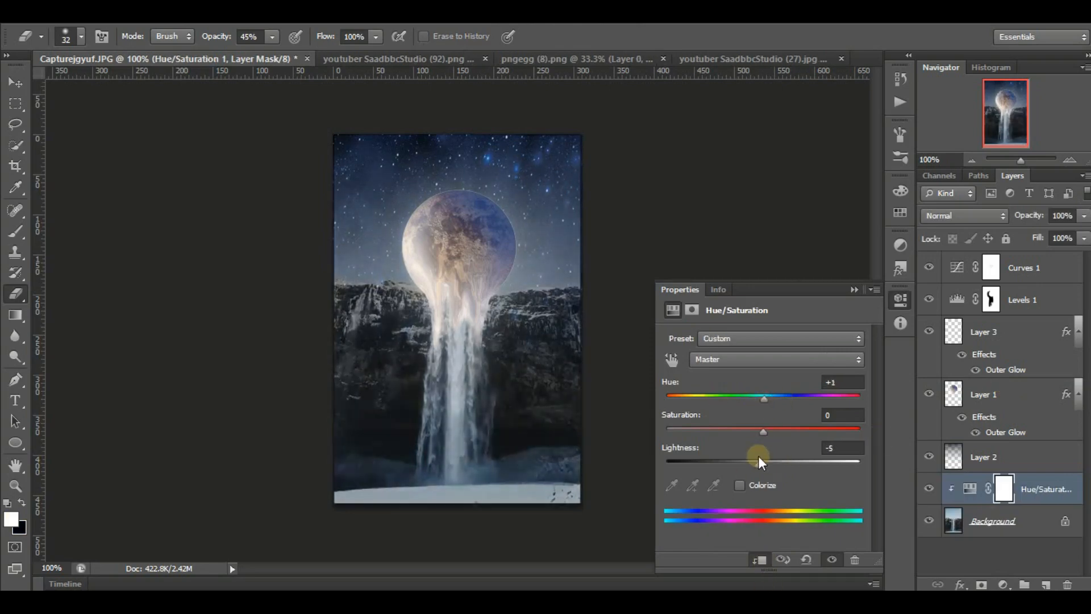
pyautogui.moveTo(765, 399); pyautogui.dragTo(669, 431)
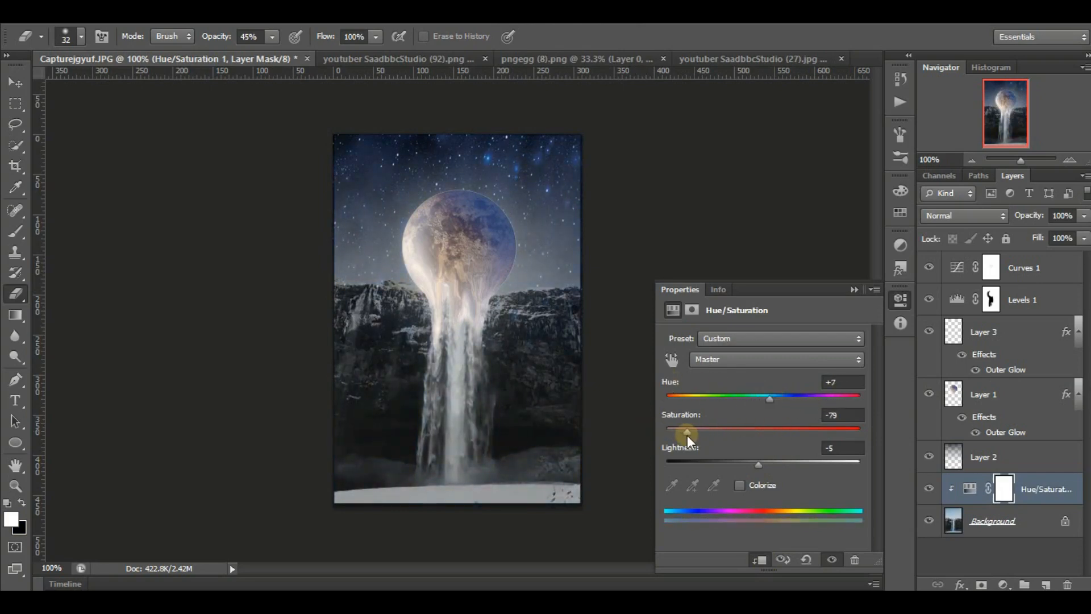
pyautogui.click(851, 289)
# Add a second Hue/Saturation adjustment clipped to Layer 3 and adjust its lightness.
pyautogui.click(1001, 334)
pyautogui.click(1003, 584)
pyautogui.click(996, 385)
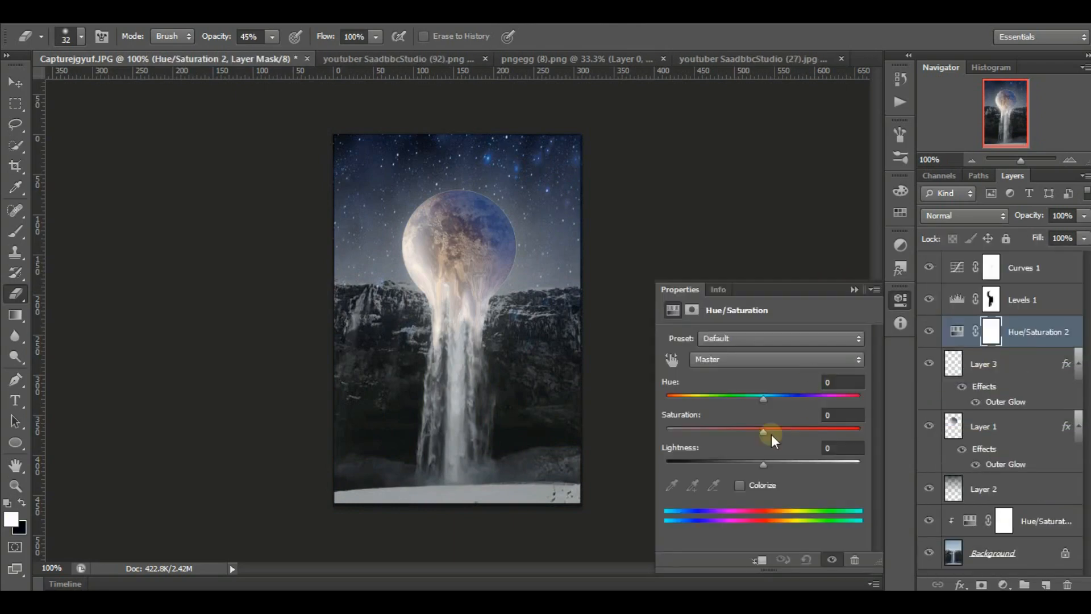
pyautogui.moveTo(764, 461); pyautogui.dragTo(867, 458)
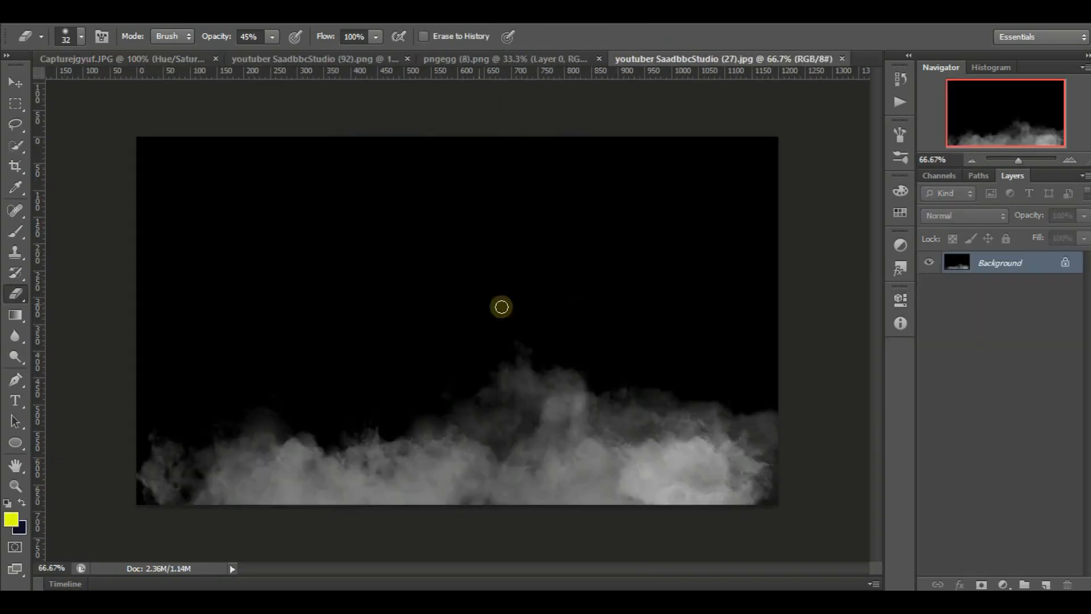
# Unlock the Background layer of the fog image and move the fog into the waterfall composite.
pyautogui.press('v')
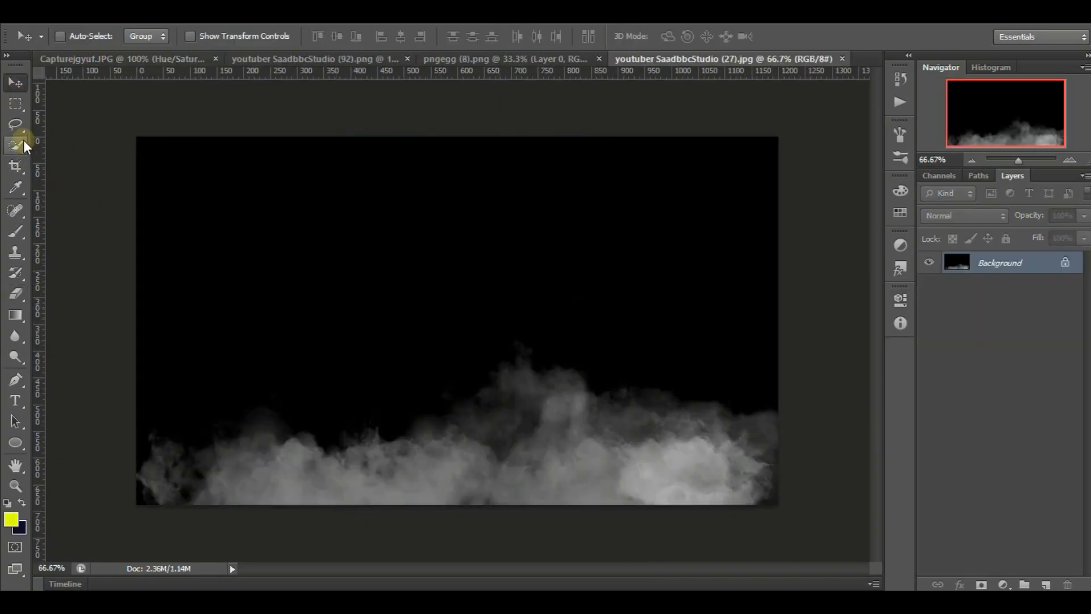
pyautogui.moveTo(364, 184); pyautogui.dragTo(441, 234)
pyautogui.click(557, 239)
pyautogui.doubleClick(1071, 261)
pyautogui.press('Return')
pyautogui.moveTo(391, 268); pyautogui.dragTo(466, 252)
# Scale the fog layer down to 18.50% width and 43.60% height and place it over the waterfall.
pyautogui.click(971, 161)
pyautogui.click(972, 161)
pyautogui.click(972, 161)
pyautogui.hotkey('ctrl', 't')
pyautogui.moveTo(658, 420); pyautogui.dragTo(395, 316)
pyautogui.moveTo(367, 302); pyautogui.dragTo(454, 361)
pyautogui.click(1069, 162)
pyautogui.click(1069, 161)
pyautogui.click(1068, 162)
pyautogui.moveTo(474, 402); pyautogui.dragTo(499, 400)
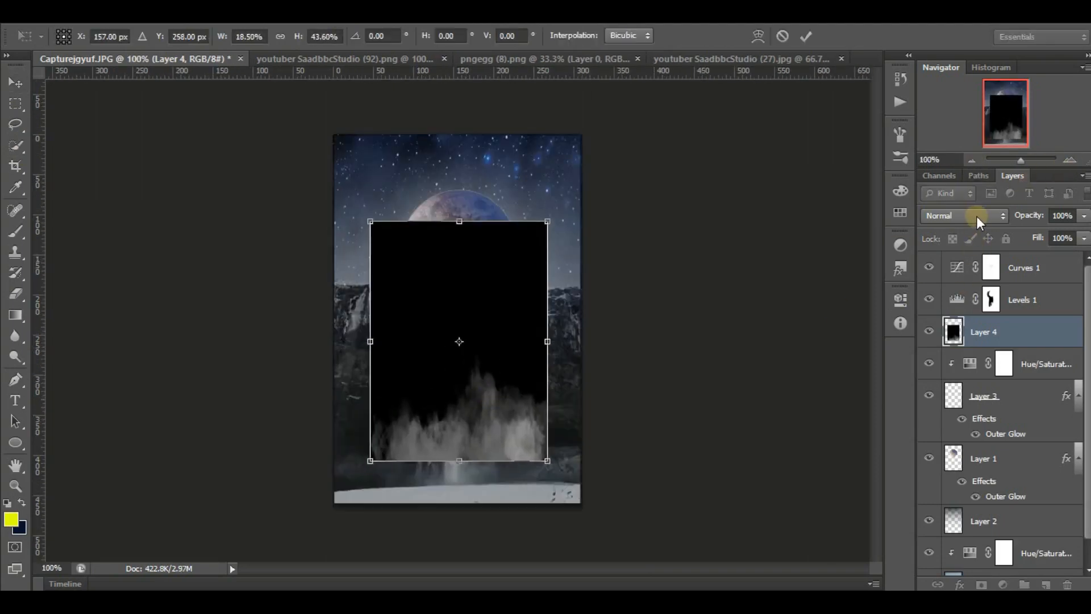
# Set the fog layer's blend mode to Screen and stretch it across the full image width at the waterfall's base.
pyautogui.click(964, 216)
pyautogui.click(961, 142)
pyautogui.moveTo(553, 462); pyautogui.dragTo(588, 507)
pyautogui.moveTo(502, 395); pyautogui.dragTo(481, 384)
pyautogui.moveTo(564, 353); pyautogui.dragTo(599, 352)
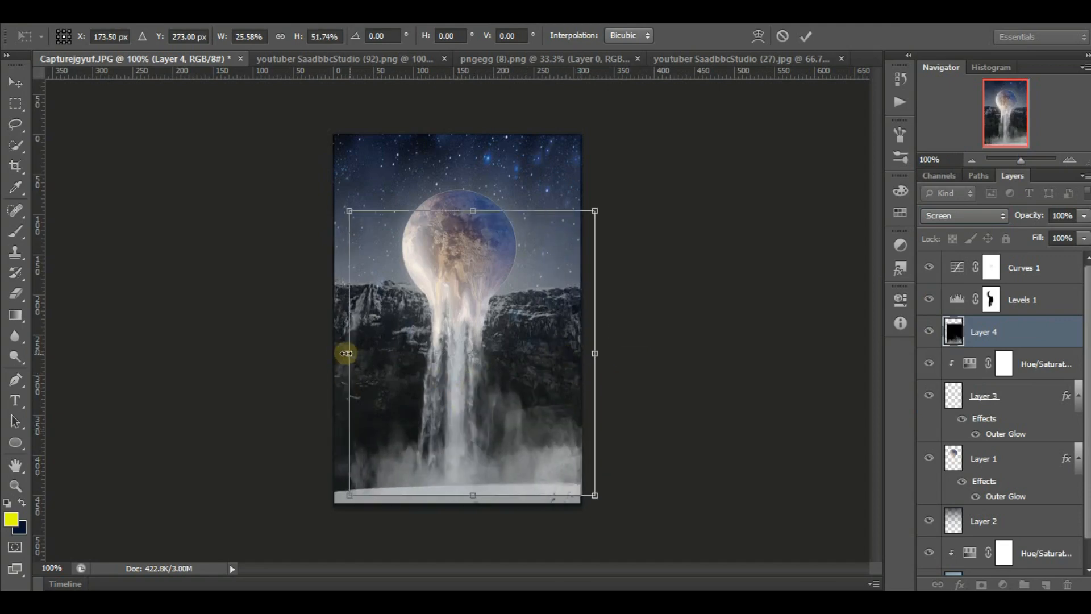
pyautogui.moveTo(347, 352); pyautogui.dragTo(331, 353)
pyautogui.moveTo(417, 382); pyautogui.dragTo(418, 393)
pyautogui.click(806, 36)
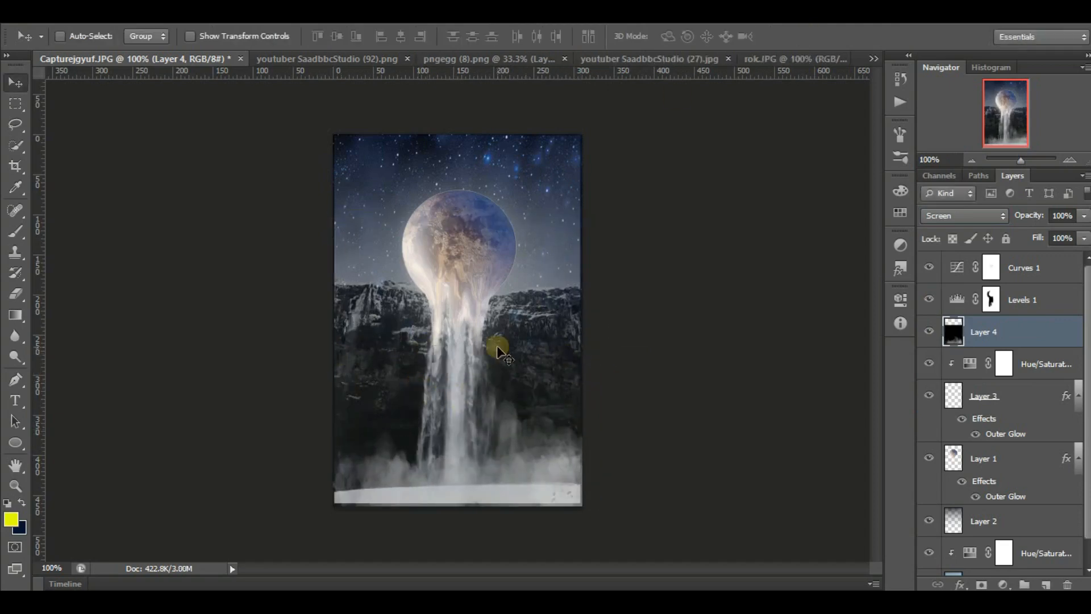
# Select the rocks in rok.JPG with a 52 px Quick Selection brush and move them into the waterfall composite.
pyautogui.click(772, 58)
pyautogui.click(15, 145)
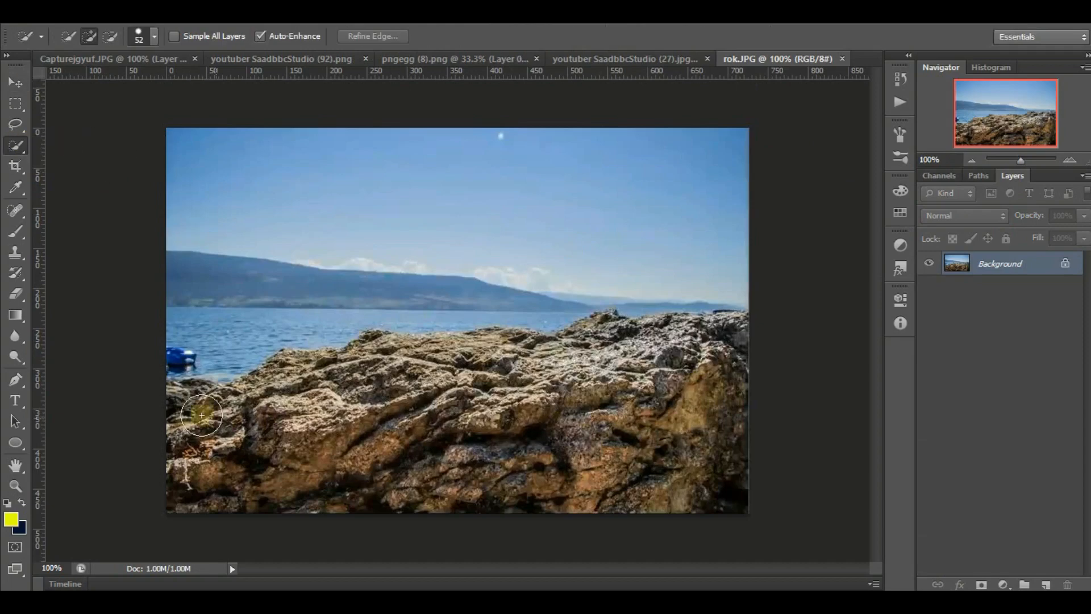
pyautogui.moveTo(202, 414)
pyautogui.mouseDown()
pyautogui.moveTo(183, 475)
pyautogui.moveTo(714, 453)
pyautogui.moveTo(735, 363)
pyautogui.moveTo(648, 339)
pyautogui.moveTo(563, 371)
pyautogui.moveTo(444, 359)
pyautogui.moveTo(318, 382)
pyautogui.moveTo(243, 411)
pyautogui.moveTo(377, 394)
pyautogui.moveTo(326, 369)
pyautogui.moveTo(712, 331)
pyautogui.moveTo(652, 327)
pyautogui.moveTo(731, 335)
pyautogui.mouseUp()
pyautogui.click(15, 82)
pyautogui.moveTo(364, 365); pyautogui.dragTo(503, 369)
pyautogui.moveTo(506, 363); pyautogui.dragTo(535, 404)
# Resize and position the rocks so they span the bottom of the image in front of the waterfall's base.
pyautogui.hotkey('ctrl', 't')
pyautogui.moveTo(239, 317); pyautogui.dragTo(507, 356)
pyautogui.moveTo(544, 391); pyautogui.dragTo(328, 371)
pyautogui.moveTo(604, 337); pyautogui.dragTo(524, 407)
pyautogui.moveTo(480, 459); pyautogui.dragTo(521, 468)
pyautogui.moveTo(565, 415); pyautogui.dragTo(612, 410)
pyautogui.moveTo(552, 452); pyautogui.dragTo(553, 461)
pyautogui.click(805, 36)
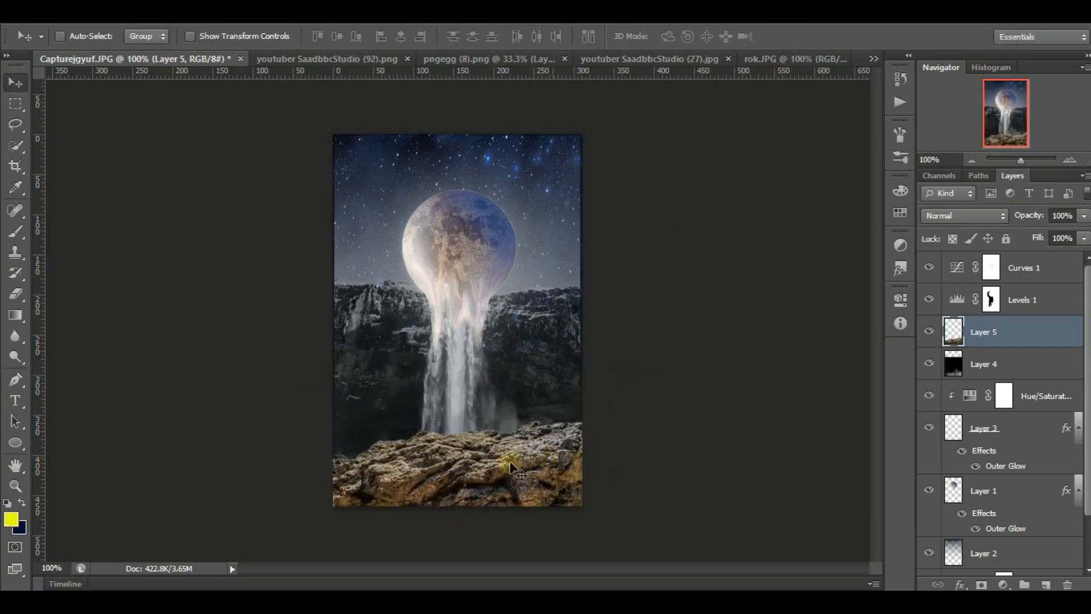
# Add a Levels adjustment clipped to the rocks and lower its white output level to darken them.
pyautogui.click(1003, 584)
pyautogui.click(995, 311)
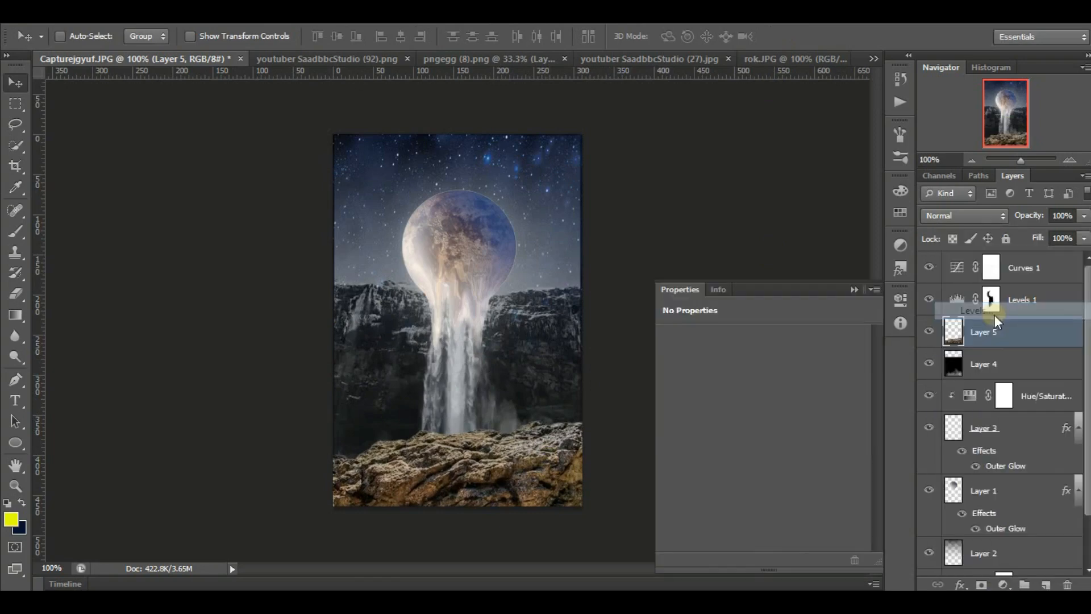
pyautogui.click(759, 559)
pyautogui.moveTo(861, 502); pyautogui.dragTo(756, 489)
# Add a Curves adjustment clipped to the rocks, moving the black point inward and reshaping the upper curve.
pyautogui.click(1003, 584)
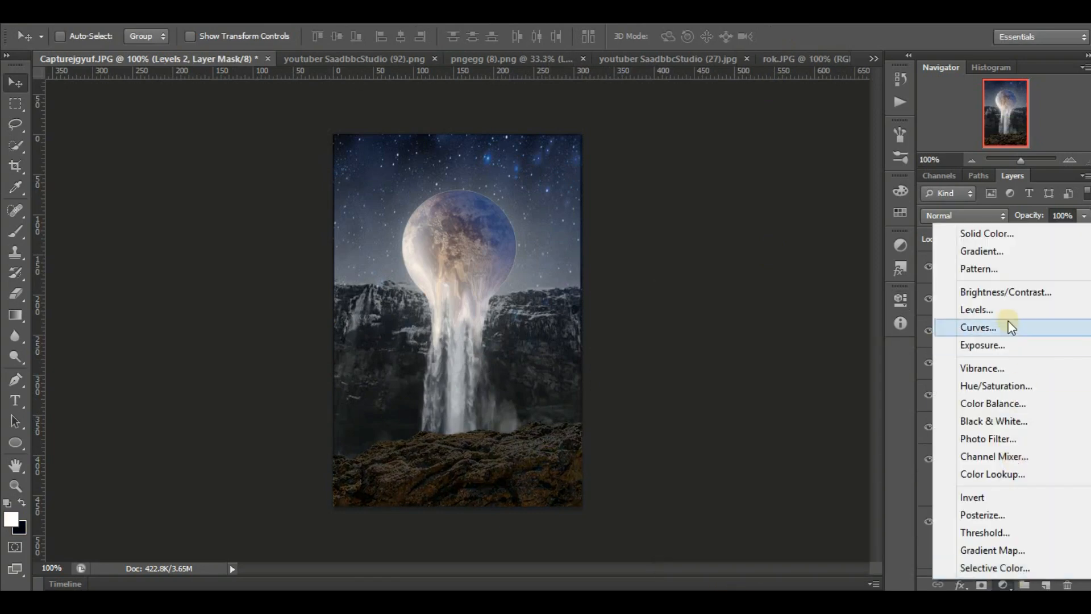
pyautogui.click(1006, 322)
pyautogui.click(759, 560)
pyautogui.moveTo(696, 539)
pyautogui.mouseDown()
pyautogui.moveTo(721, 542)
pyautogui.moveTo(708, 541)
pyautogui.mouseUp()
pyautogui.moveTo(796, 438); pyautogui.dragTo(763, 462)
pyautogui.moveTo(795, 455); pyautogui.dragTo(797, 444)
pyautogui.click(854, 290)
# Erase the Levels 2 mask along the upper rocks at 45% opacity with 38 px and 14 px brushes to brighten them.
pyautogui.click(1014, 361)
pyautogui.click(17, 293)
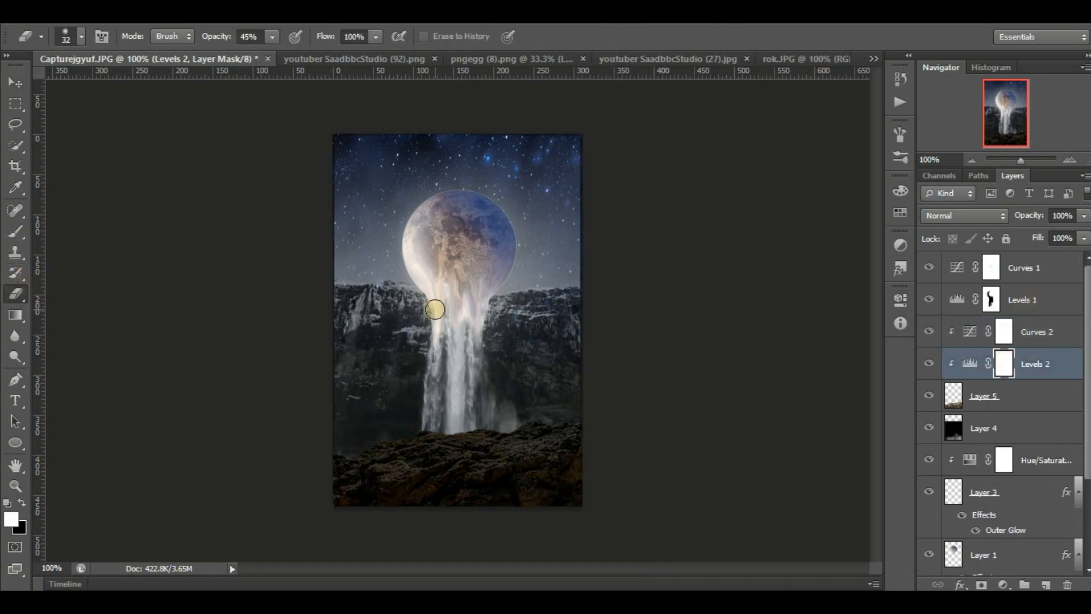
pyautogui.moveTo(474, 448)
pyautogui.mouseDown()
pyautogui.moveTo(436, 438)
pyautogui.moveTo(408, 451)
pyautogui.moveTo(407, 465)
pyautogui.moveTo(587, 429)
pyautogui.moveTo(518, 442)
pyautogui.mouseUp()
pyautogui.rightClick(505, 446)
pyautogui.click(540, 416)
pyautogui.click(494, 451)
pyautogui.moveTo(431, 437); pyautogui.dragTo(443, 436)
pyautogui.moveTo(376, 460)
pyautogui.mouseDown()
pyautogui.moveTo(495, 431)
pyautogui.moveTo(485, 455)
pyautogui.moveTo(556, 447)
pyautogui.moveTo(489, 441)
pyautogui.moveTo(550, 426)
pyautogui.moveTo(419, 435)
pyautogui.moveTo(352, 459)
pyautogui.mouseUp()
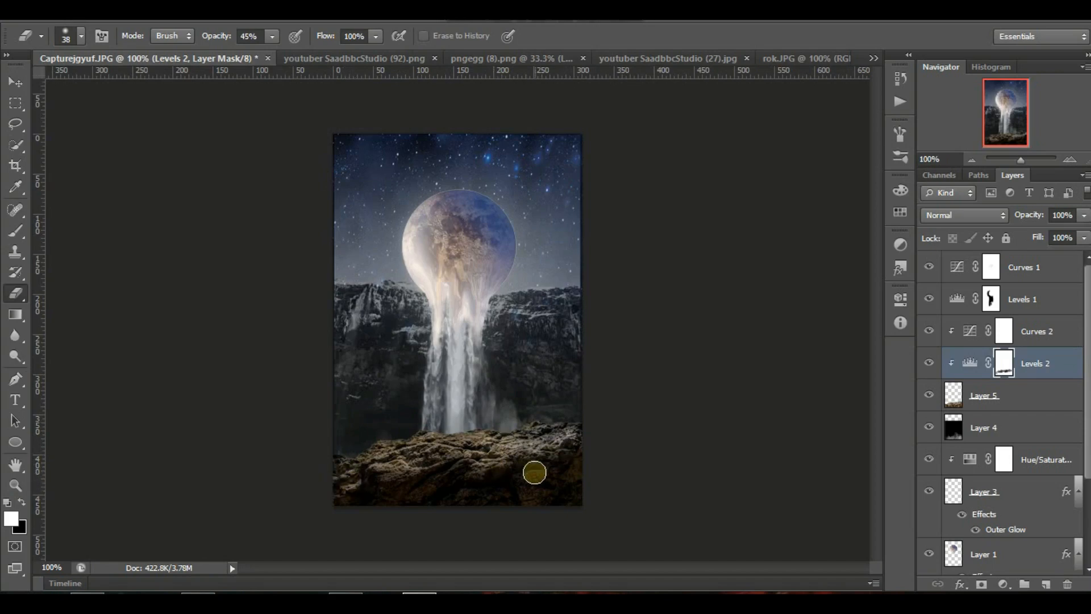
pyautogui.moveTo(541, 427); pyautogui.dragTo(528, 429)
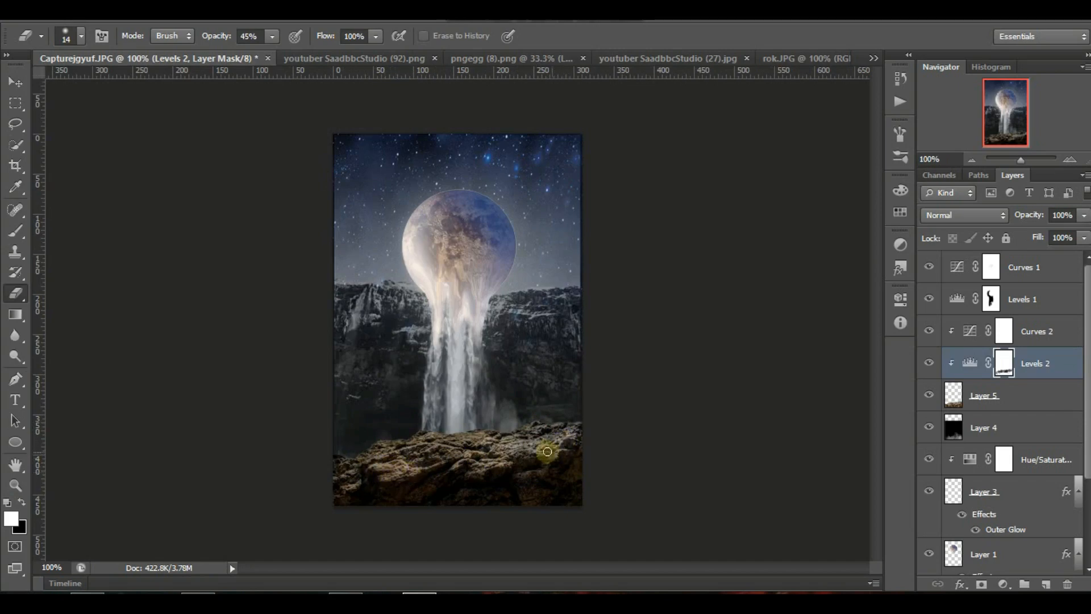
# Set up an 80 px brush at 65% opacity with a very dark navy blue foreground colour.
pyautogui.click(18, 233)
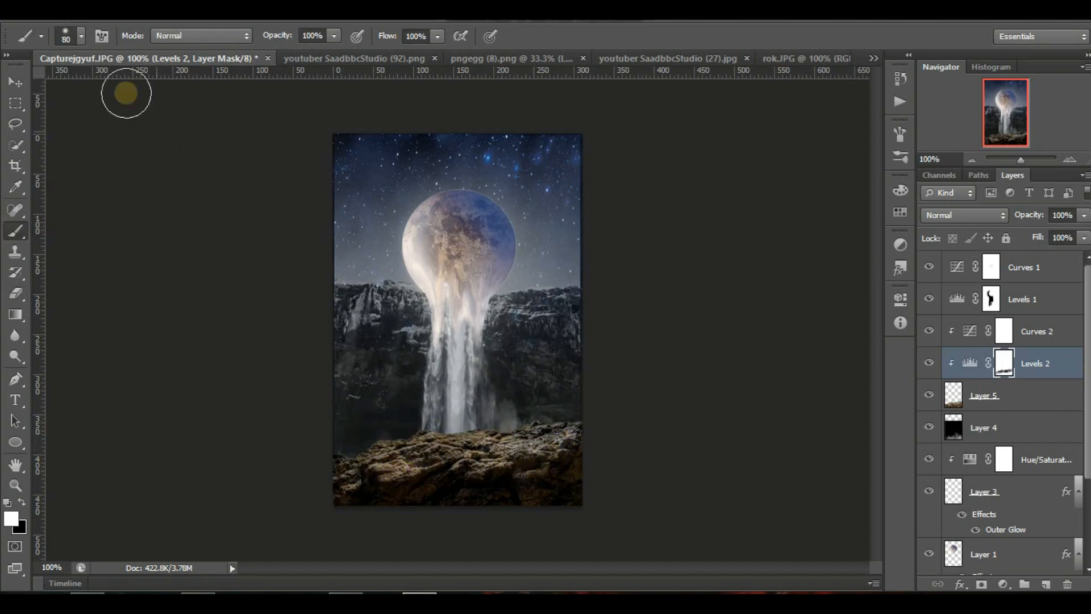
pyautogui.click(81, 37)
pyautogui.click(310, 43)
pyautogui.click(11, 516)
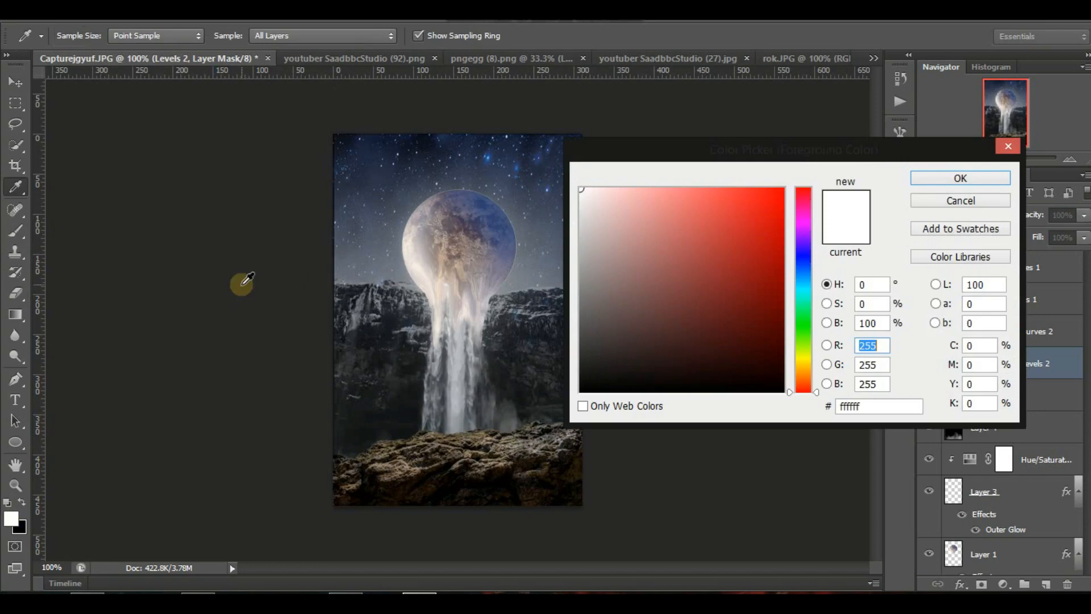
pyautogui.click(808, 253)
pyautogui.moveTo(783, 374)
pyautogui.mouseDown()
pyautogui.moveTo(753, 368)
pyautogui.moveTo(779, 369)
pyautogui.mouseUp()
pyautogui.moveTo(812, 248)
pyautogui.mouseDown()
pyautogui.moveTo(807, 281)
pyautogui.moveTo(814, 266)
pyautogui.mouseUp()
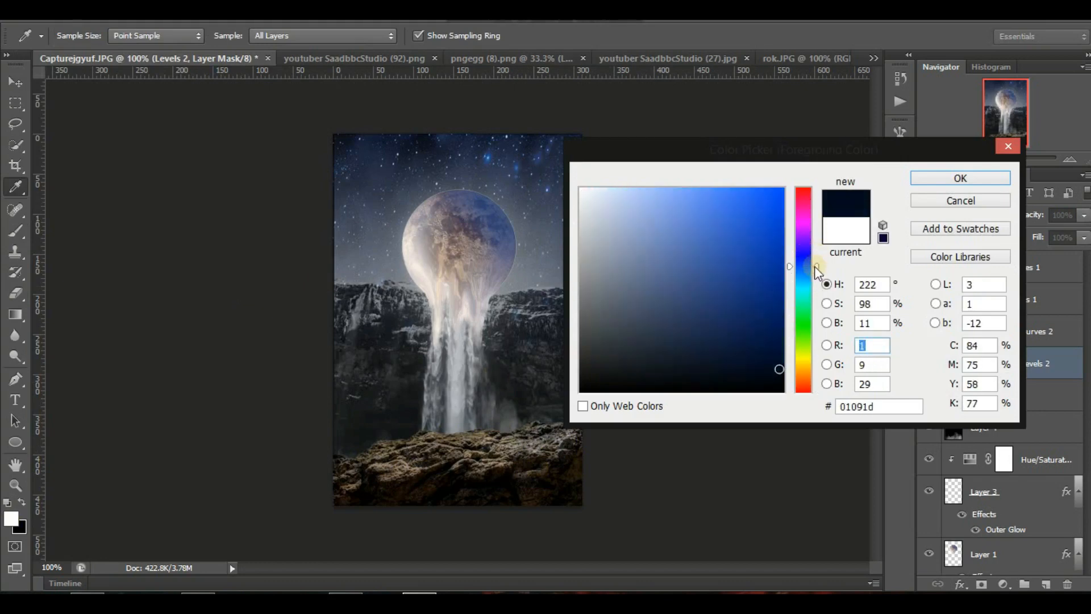
pyautogui.click(778, 374)
pyautogui.click(982, 177)
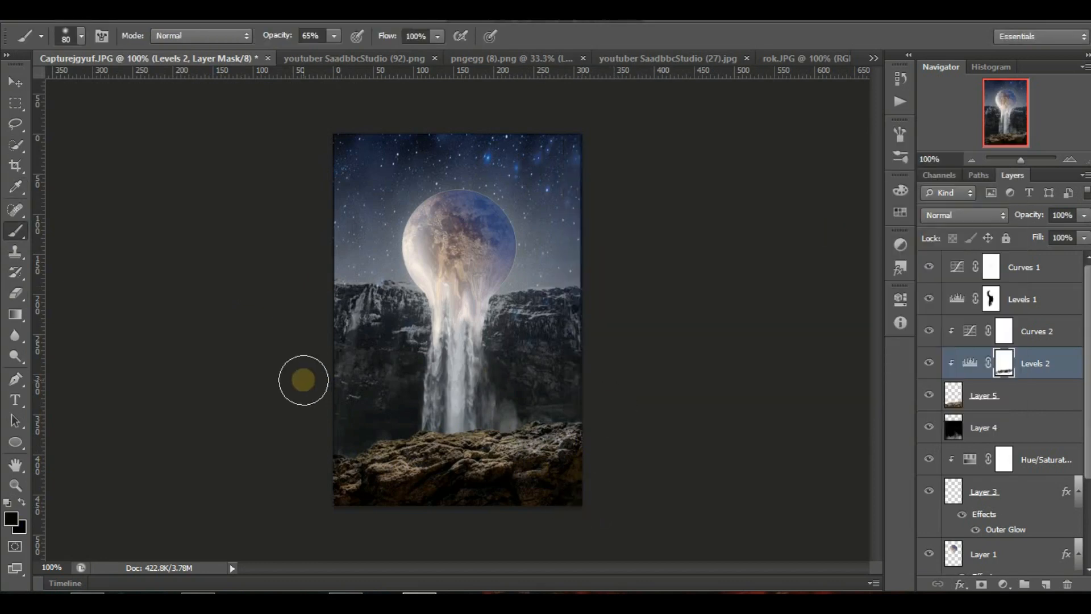
pyautogui.click(956, 400)
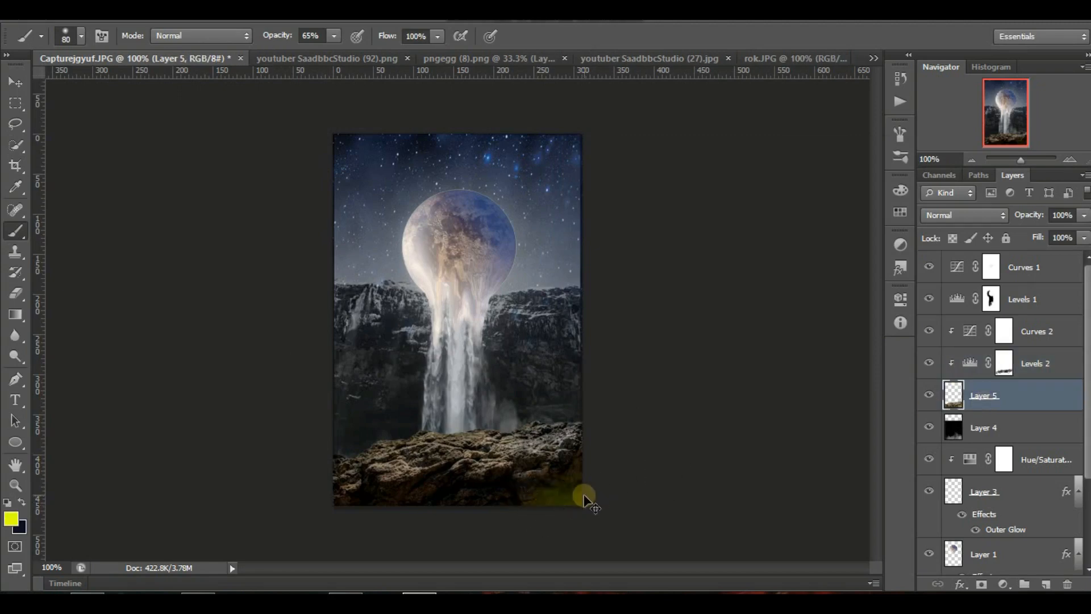
pyautogui.press('z')
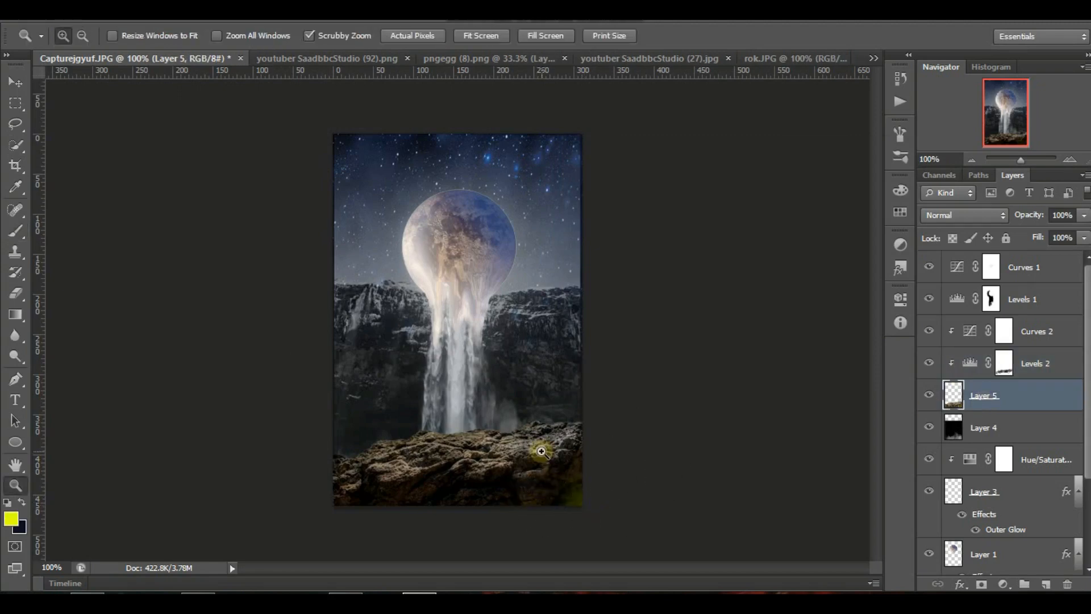
pyautogui.click(16, 293)
pyautogui.click(18, 233)
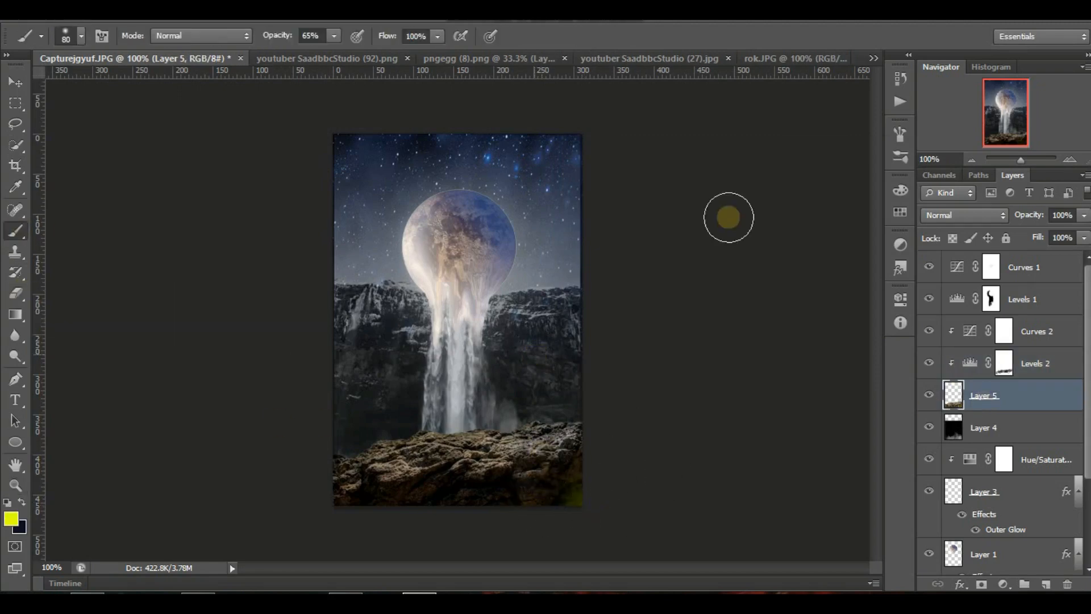
pyautogui.click(900, 79)
pyautogui.click(799, 118)
pyautogui.click(868, 61)
# Add a new layer clipped to the rocks above Layer 5 and restore dark navy as the foreground colour.
pyautogui.click(961, 402)
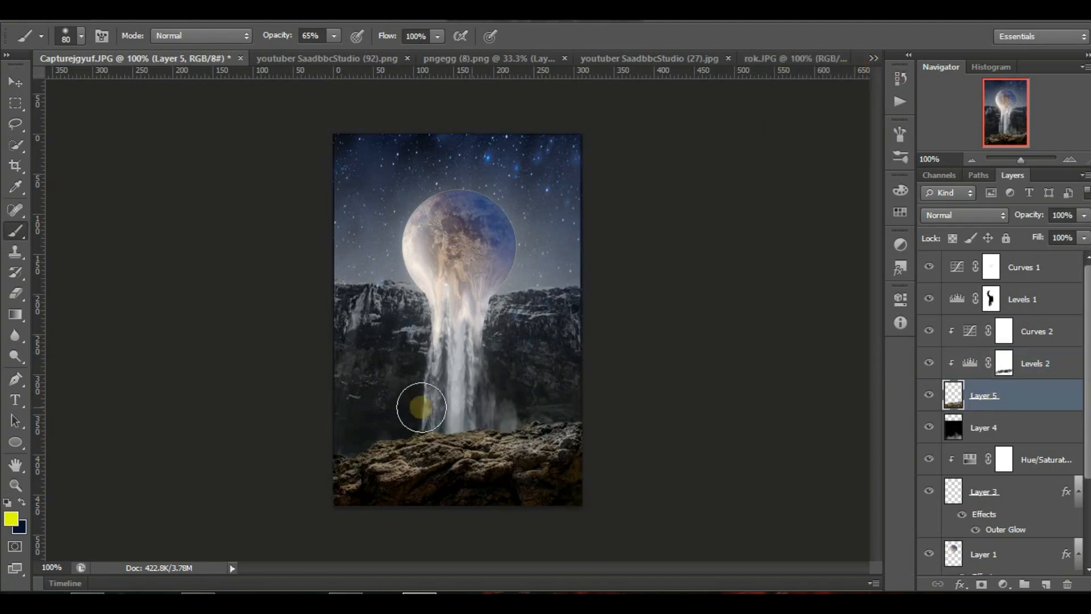
pyautogui.click(1046, 584)
pyautogui.press('x')
pyautogui.click(11, 519)
pyautogui.click(961, 178)
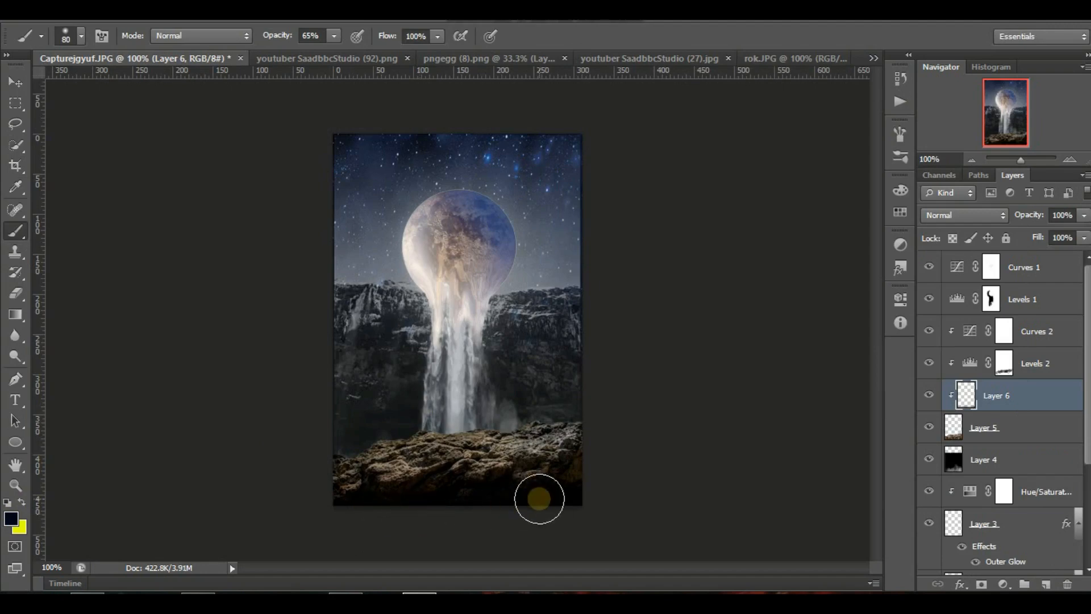
# Darken the lower edge of the rocks on Layer 6 with a brush at 34% opacity and 84% flow, and lower the layer's opacity to 68%.
pyautogui.press('3')
pyautogui.press('4')
pyautogui.hotkey('shift', '8')
pyautogui.hotkey('shift', '4')
pyautogui.moveTo(341, 552)
pyautogui.mouseDown()
pyautogui.moveTo(383, 517)
pyautogui.moveTo(605, 477)
pyautogui.mouseUp()
pyautogui.click(10, 518)
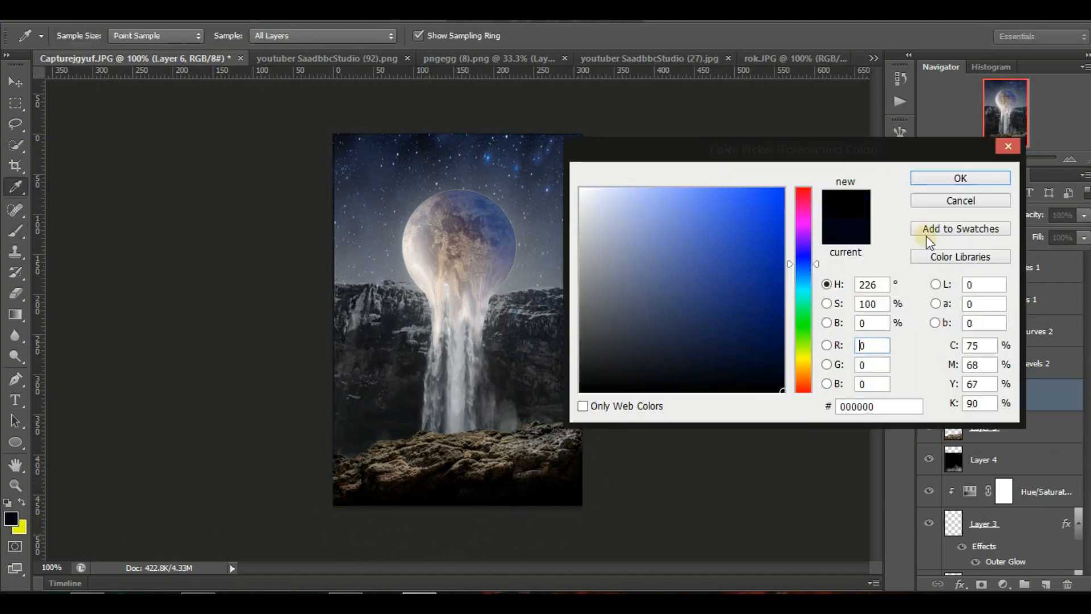
pyautogui.press('Escape')
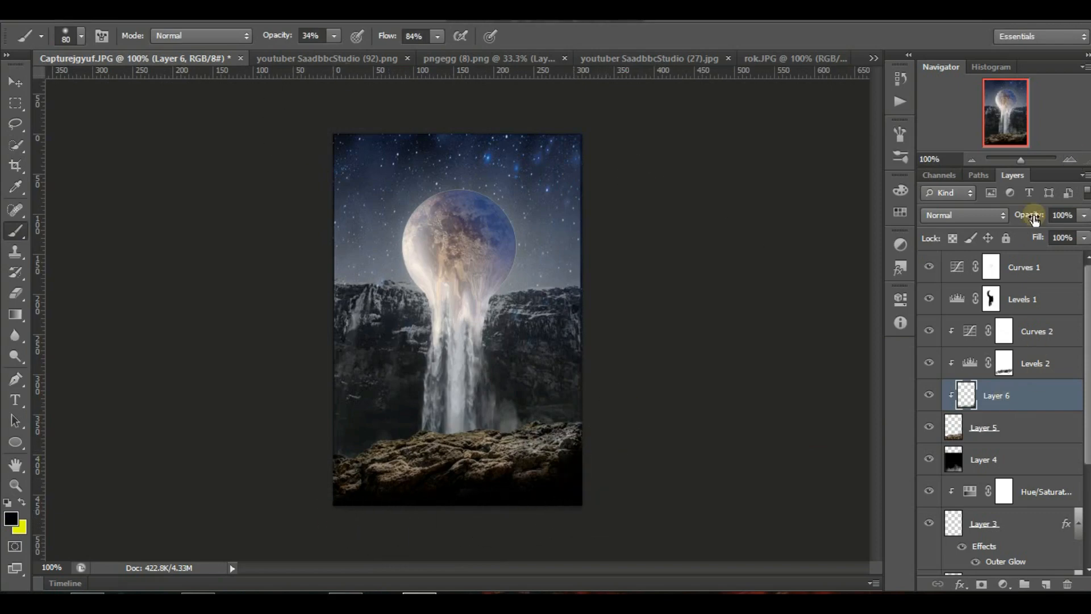
# Add a Hue/Saturation adjustment clipped to the rocks, shifting the hue and setting saturation to -57 and lightness to -21.
pyautogui.click(1000, 428)
pyautogui.click(1003, 584)
pyautogui.click(1015, 381)
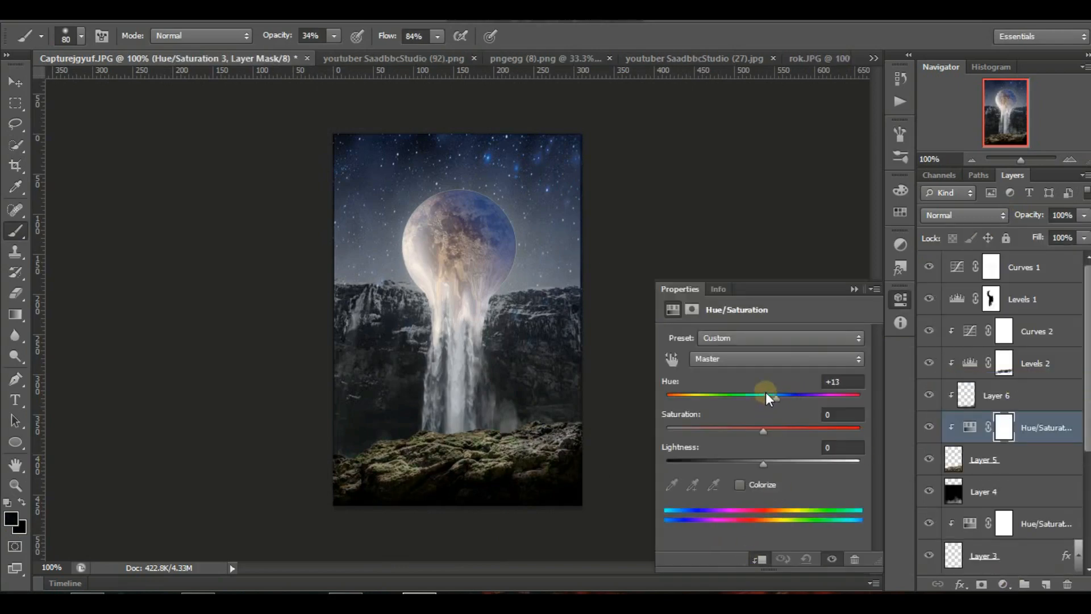
pyautogui.moveTo(766, 396); pyautogui.dragTo(666, 389)
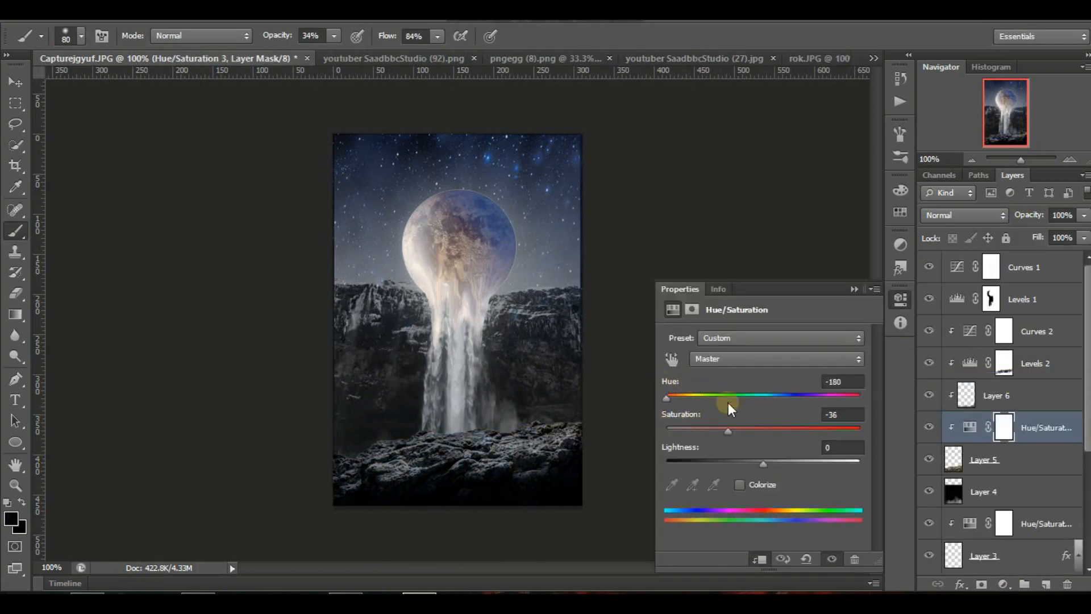
pyautogui.moveTo(684, 404); pyautogui.dragTo(706, 425)
pyautogui.moveTo(763, 462); pyautogui.dragTo(744, 462)
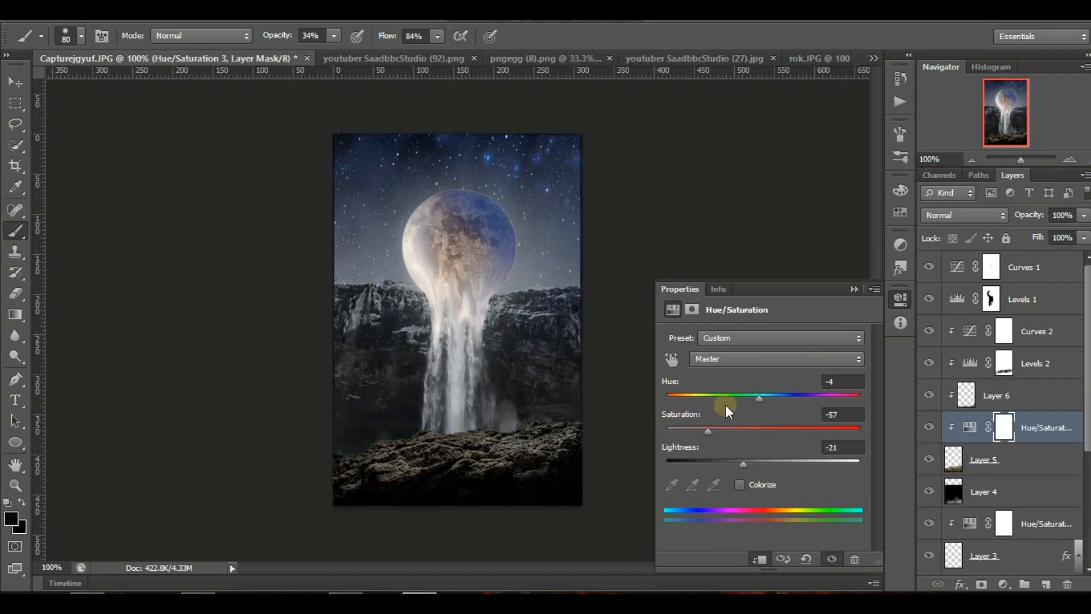
pyautogui.moveTo(759, 397); pyautogui.dragTo(681, 392)
pyautogui.click(855, 288)
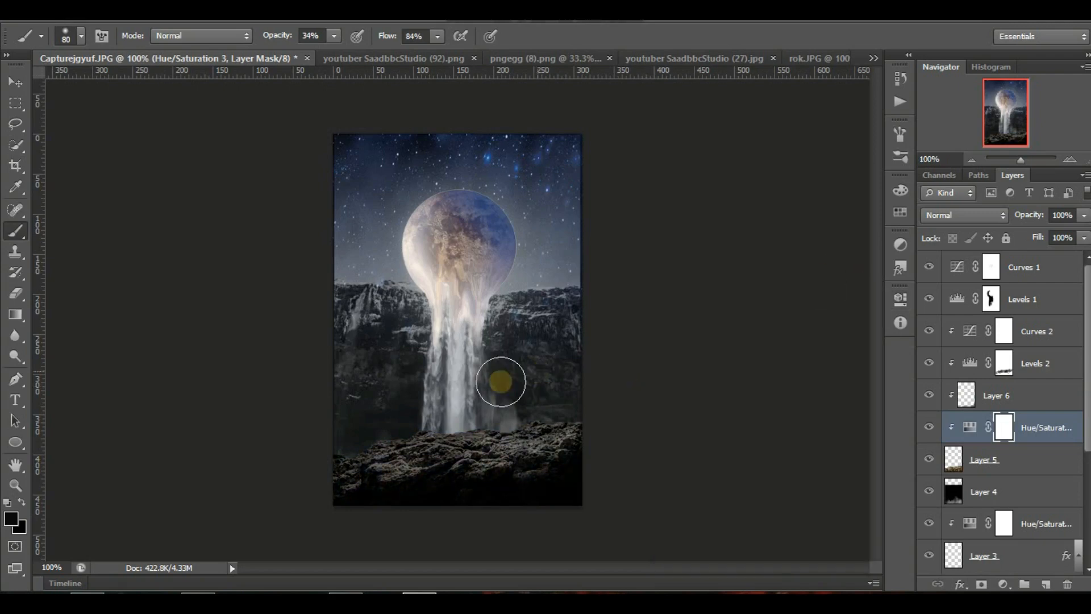
# Move the mist layer, Layer 4, beneath Layer 3 and directly above the moon's Layer 1.
pyautogui.moveTo(989, 490); pyautogui.dragTo(1009, 553)
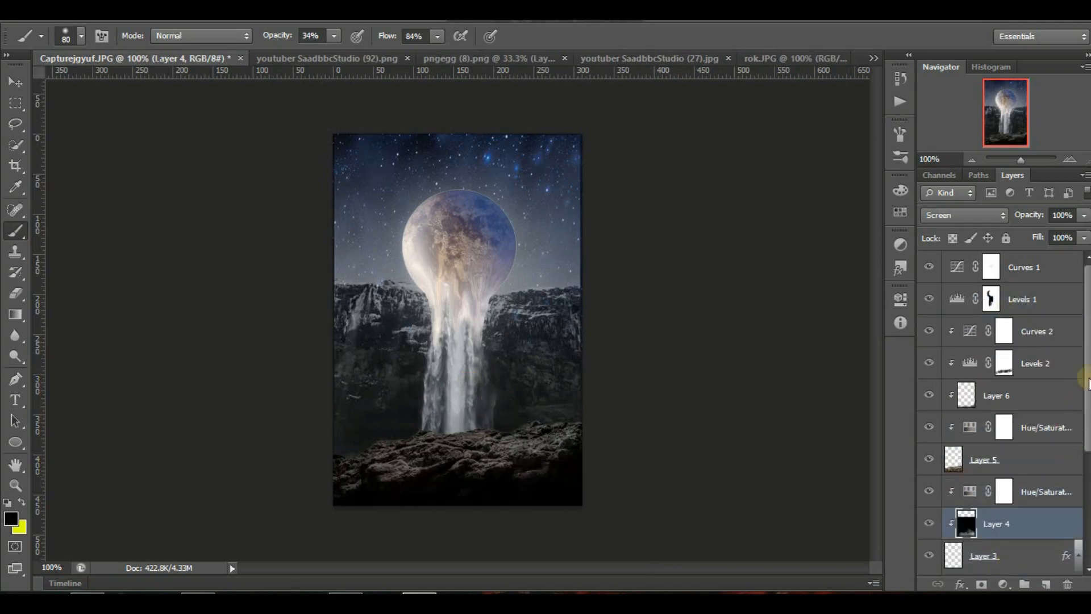
pyautogui.moveTo(1085, 377); pyautogui.dragTo(1086, 438)
pyautogui.moveTo(1025, 419); pyautogui.dragTo(1025, 492)
# Stretch the mist to about 117% width and 105% height and position it behind the rocks at the waterfall's base.
pyautogui.press('v')
pyautogui.moveTo(478, 446); pyautogui.dragTo(480, 323)
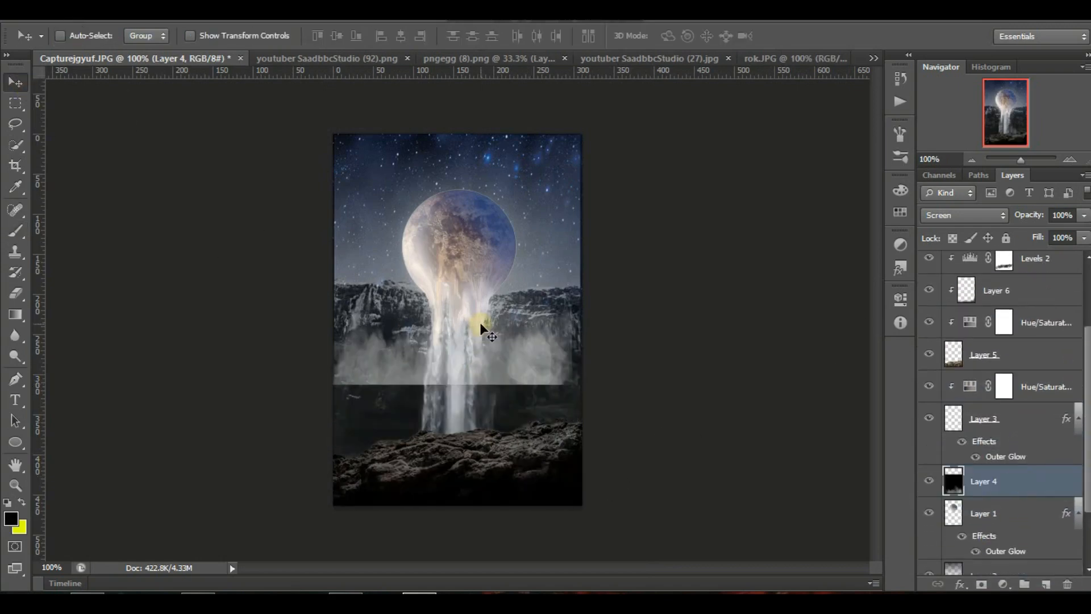
pyautogui.hotkey('ctrl', 't')
pyautogui.moveTo(574, 387); pyautogui.dragTo(614, 400)
pyautogui.moveTo(556, 336); pyautogui.dragTo(520, 411)
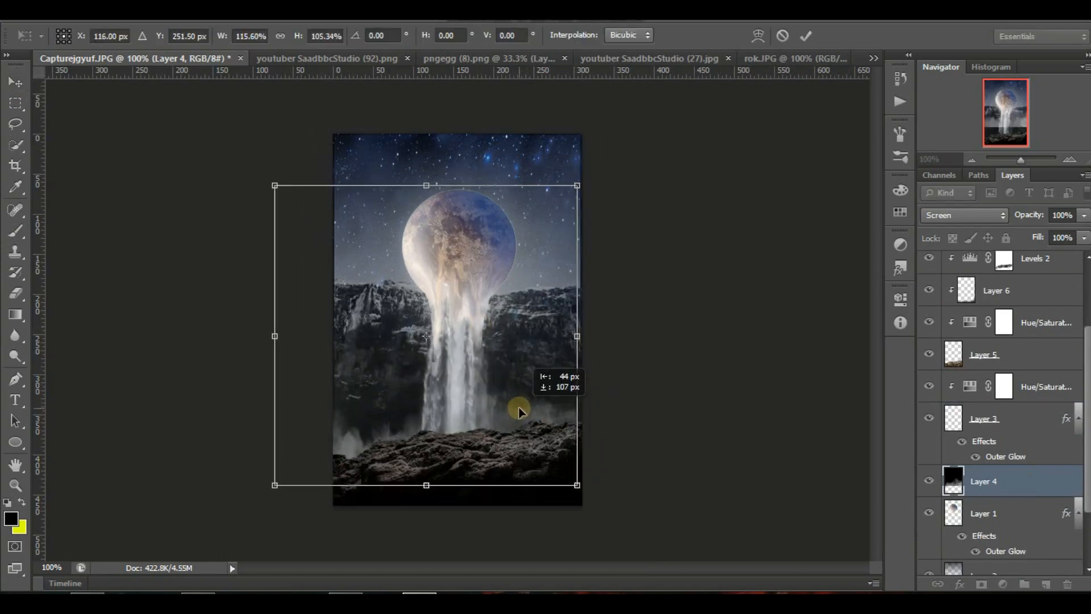
pyautogui.moveTo(577, 336); pyautogui.dragTo(583, 339)
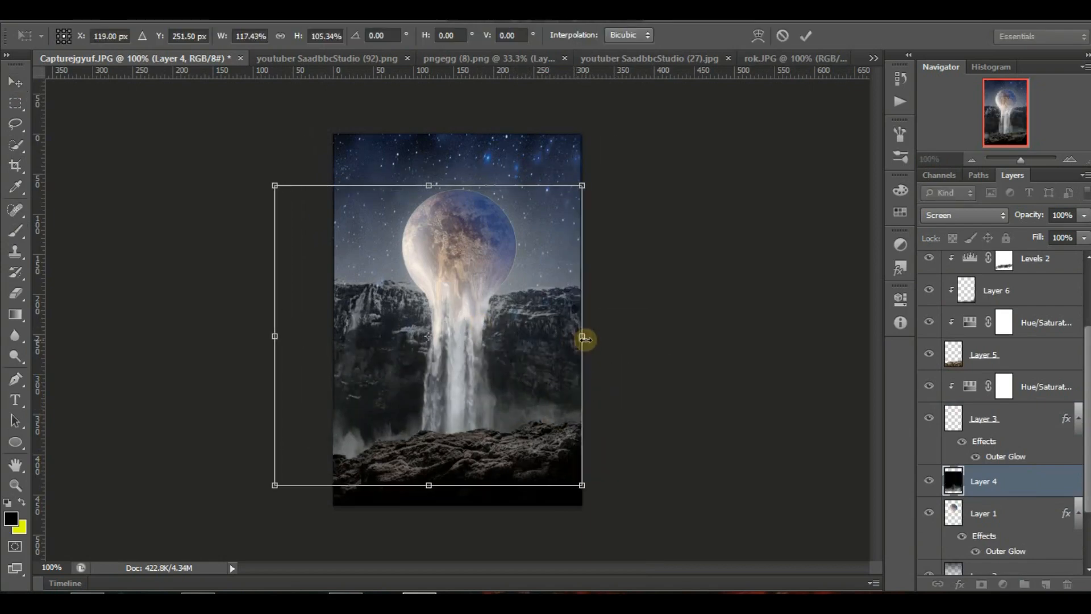
pyautogui.press('Return')
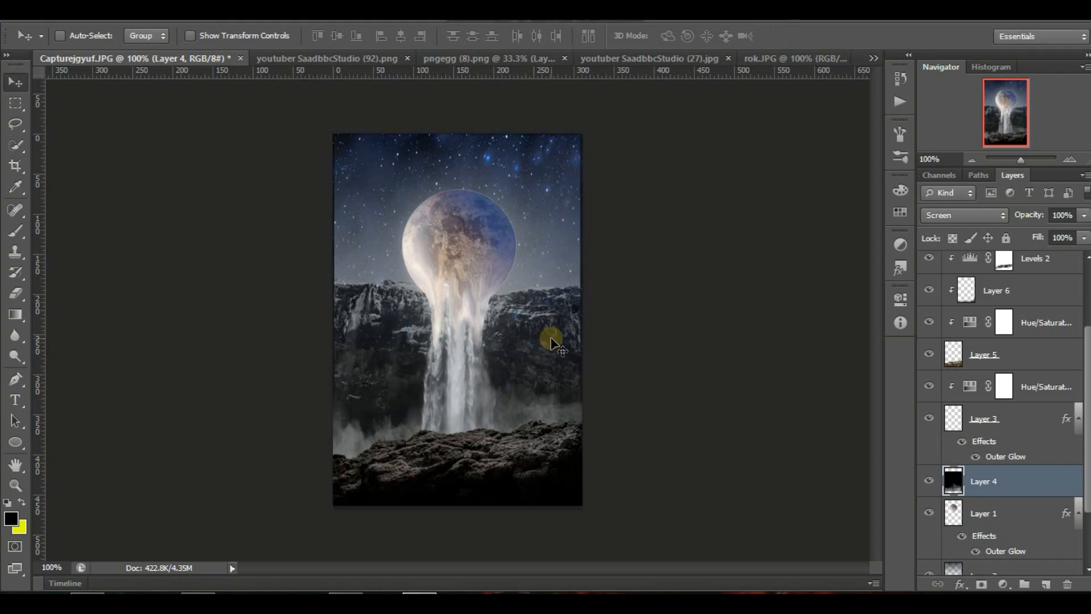
# Erase the moon's hard outline on Layer 1 with a 14 px eraser at 45% opacity, and sharpen the moon at 50% strength.
pyautogui.scroll(-3, 1086, 398)
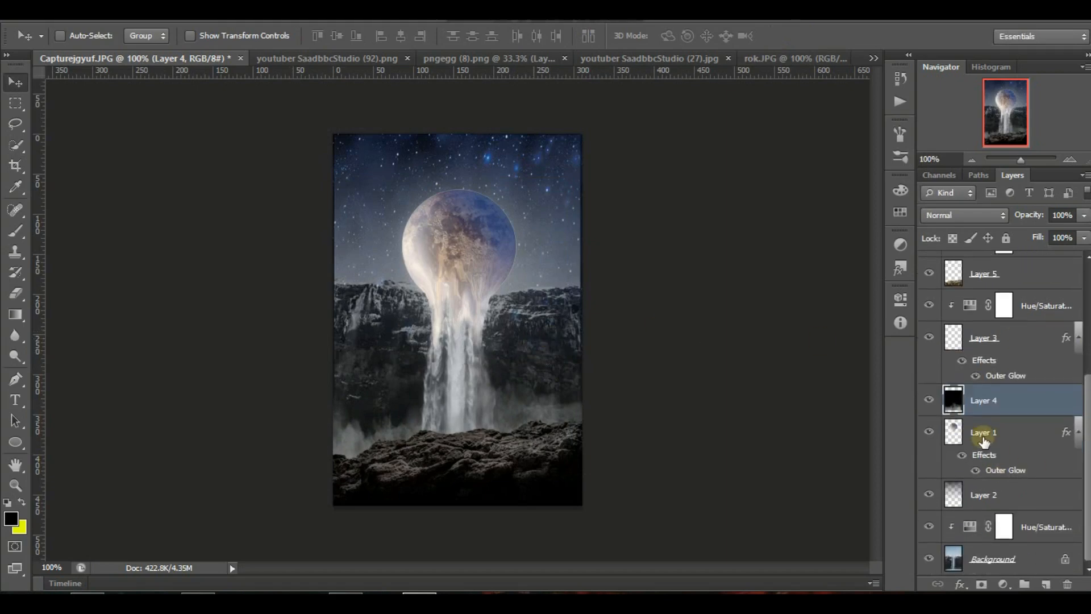
pyautogui.click(945, 433)
pyautogui.click(15, 293)
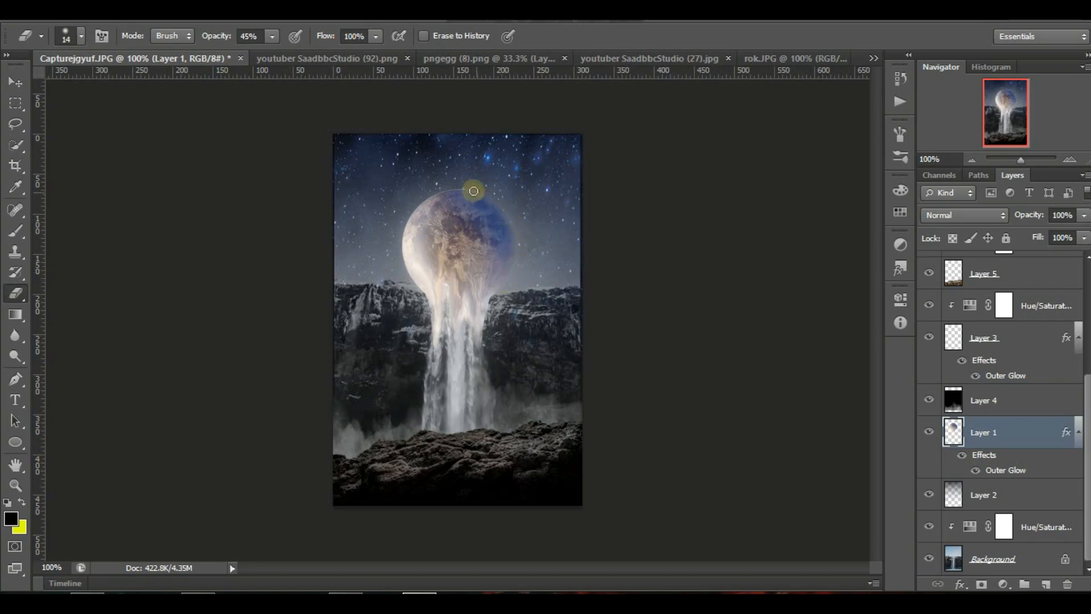
pyautogui.click(16, 336)
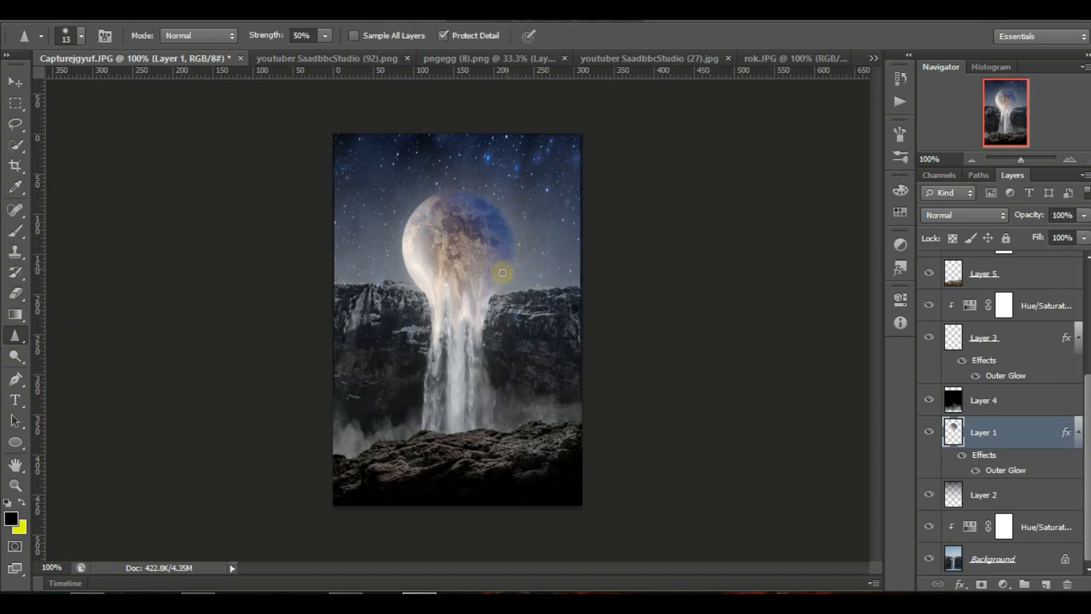
pyautogui.press('v')
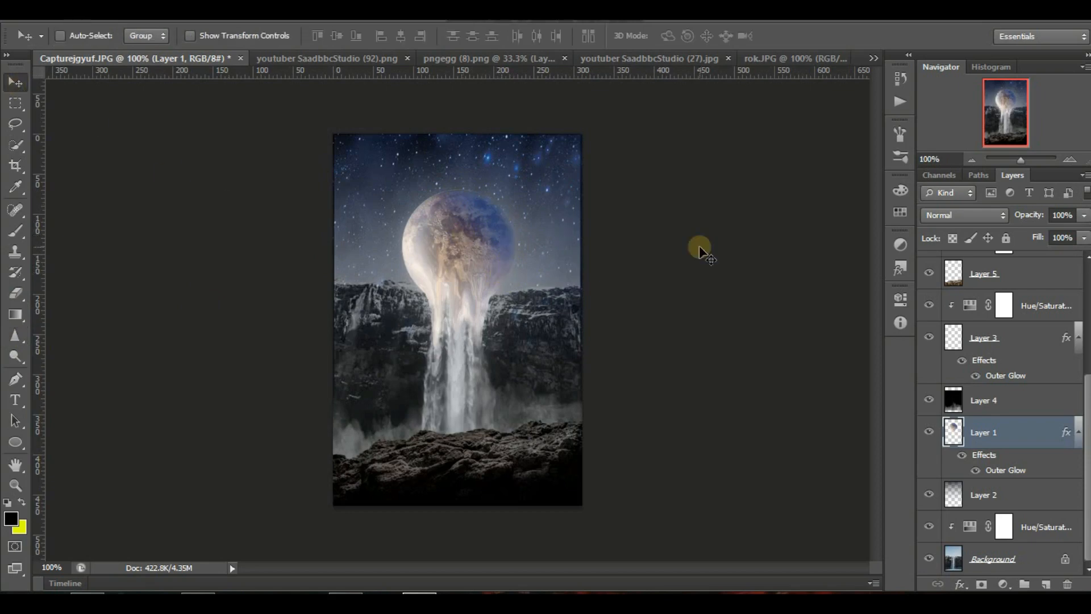